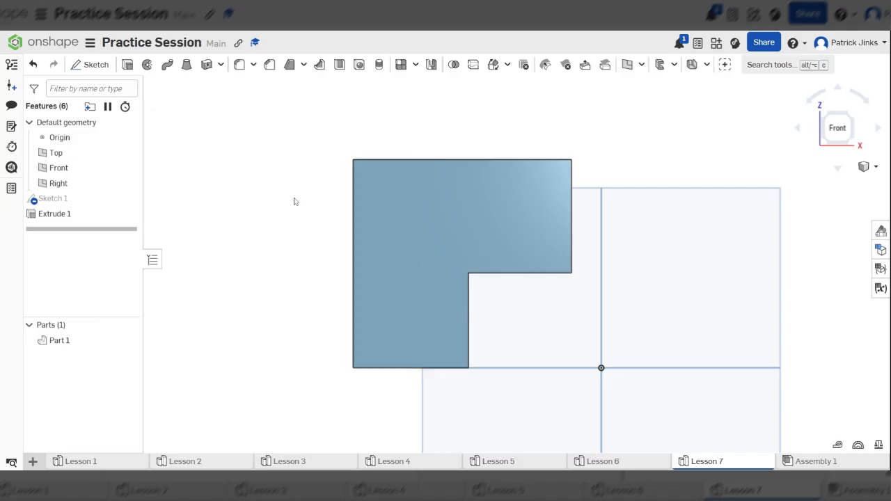
- Inspect the L-shaped block from the front and at several angles, and highlight Part 1 to see its extent
scroll(275, 176, down, 3)
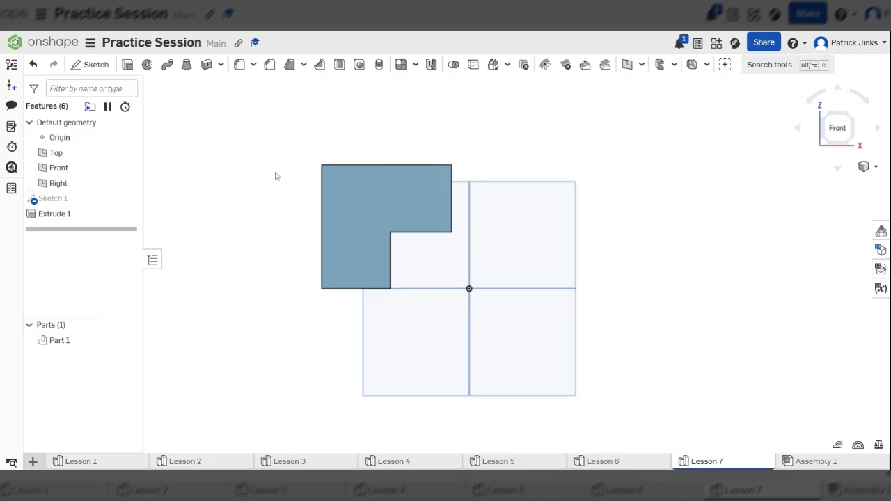
scroll(459, 145, up, 3)
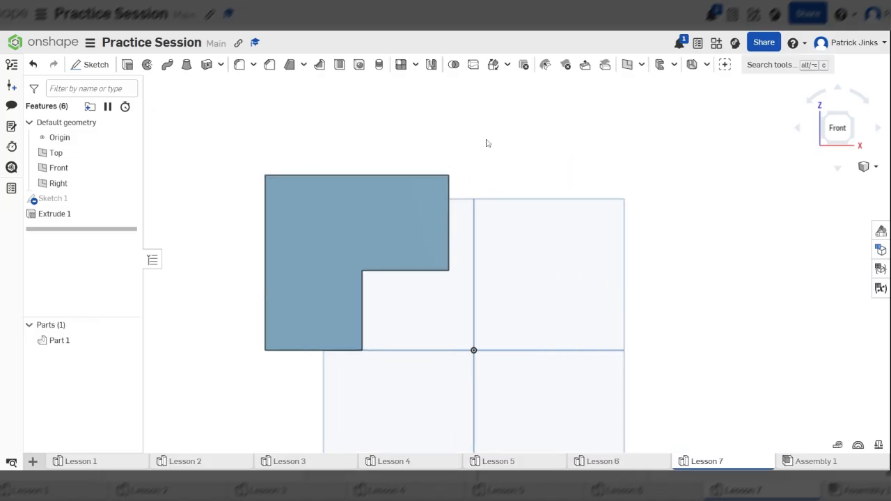
scroll(512, 147, down, 2)
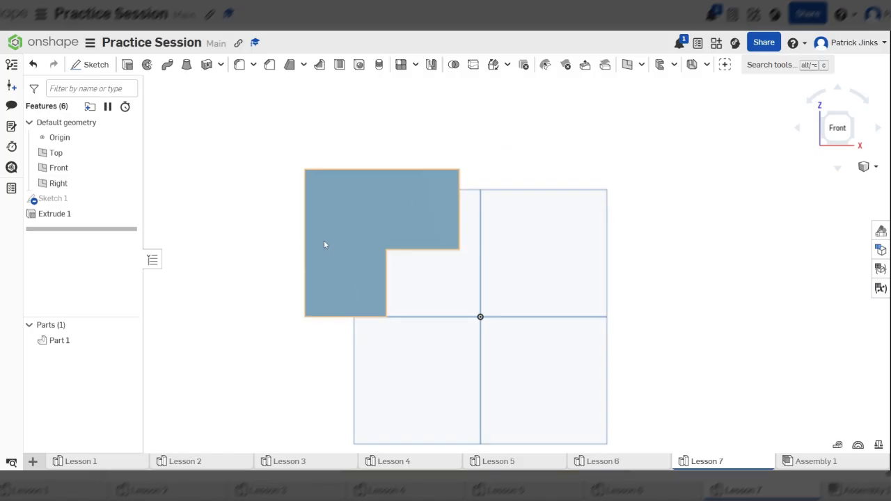
right_drag(355, 216, 379, 212)
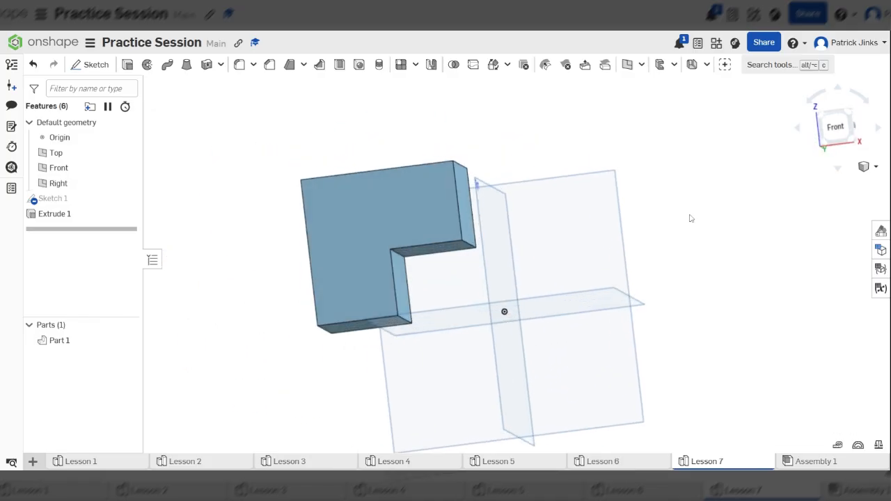
click(839, 133)
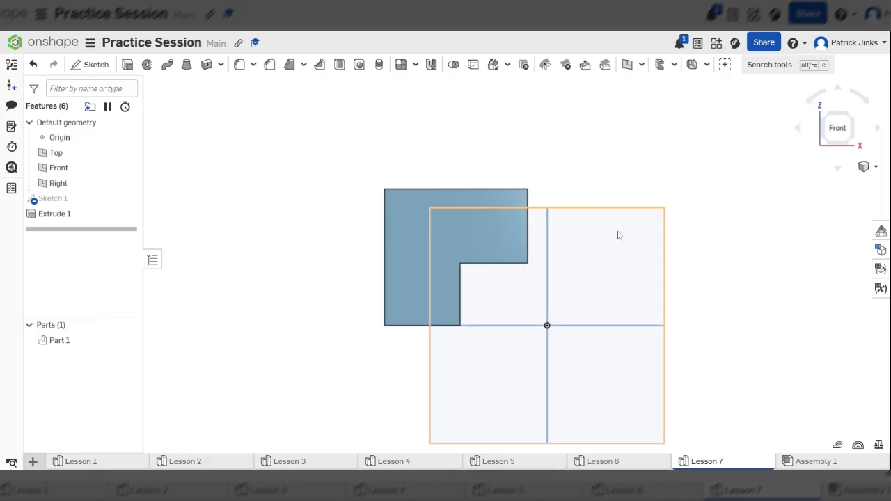
scroll(618, 255, up, 1)
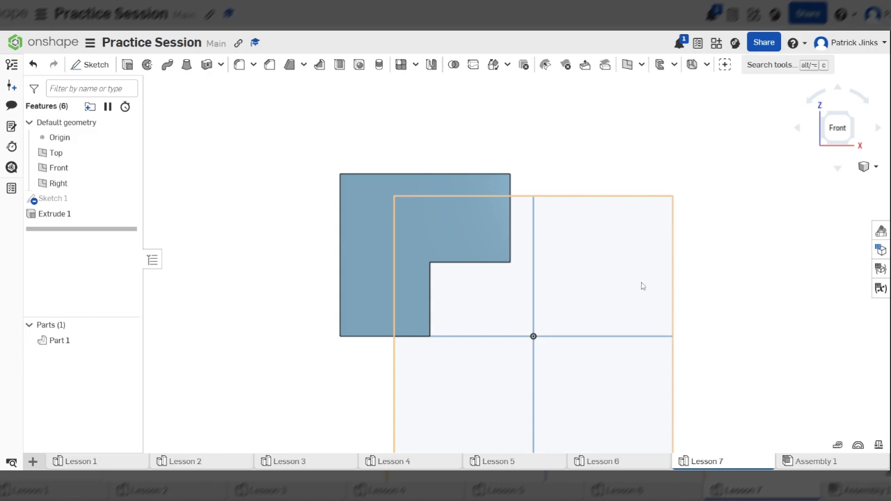
scroll(738, 233, down, 2)
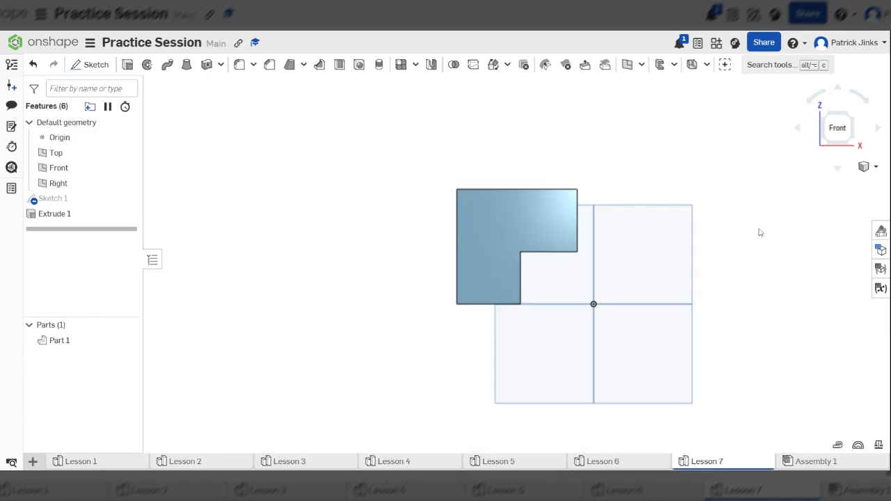
mouse_move(631, 228)
right_down()
mouse_move(636, 245)
mouse_move(640, 234)
right_up()
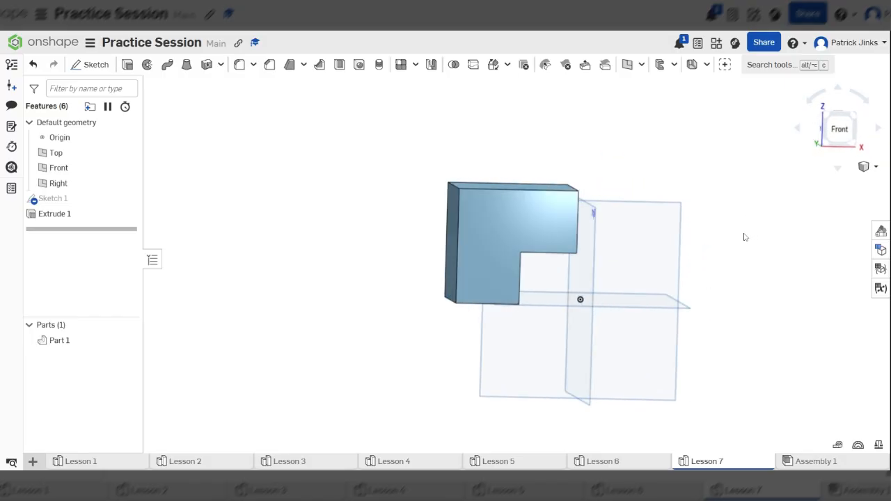
right_drag(728, 210, 731, 232)
scroll(730, 232, up, 3)
scroll(584, 237, down, 3)
right_drag(572, 227, 577, 227)
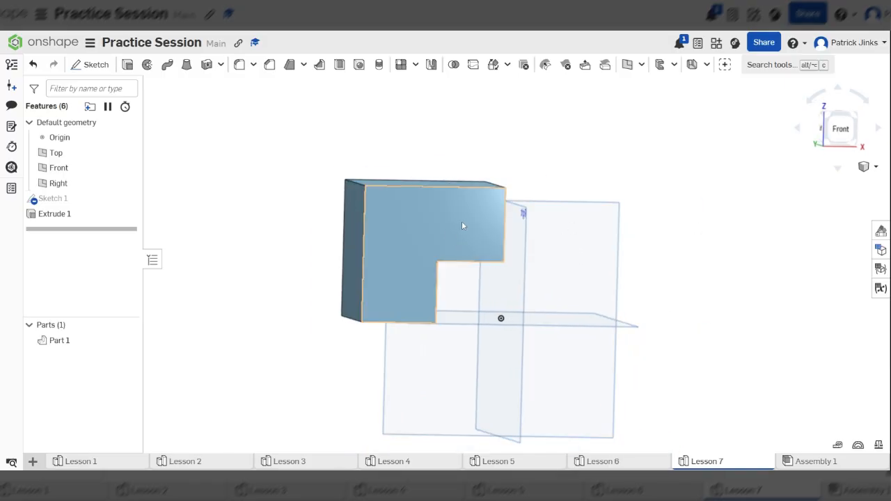
mouse_move(423, 225)
right_down()
mouse_move(404, 251)
mouse_move(370, 249)
mouse_move(358, 274)
mouse_move(420, 228)
mouse_move(442, 226)
mouse_move(438, 218)
mouse_move(411, 232)
right_up()
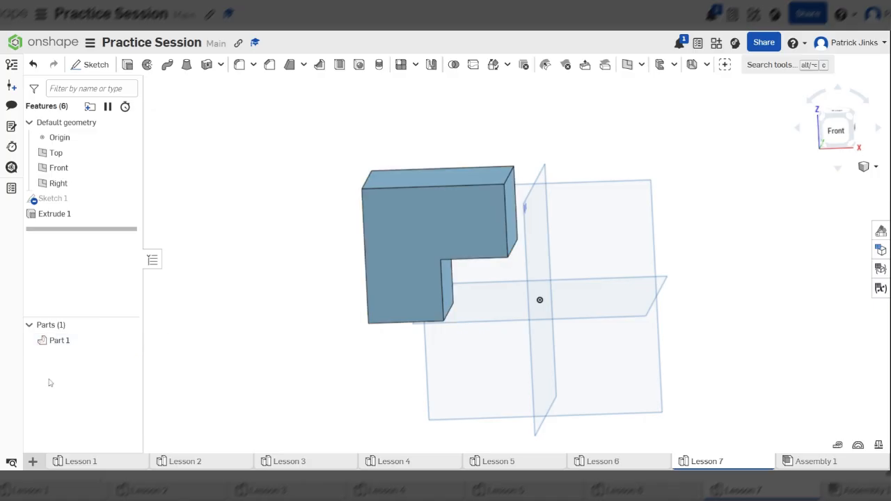
click(70, 342)
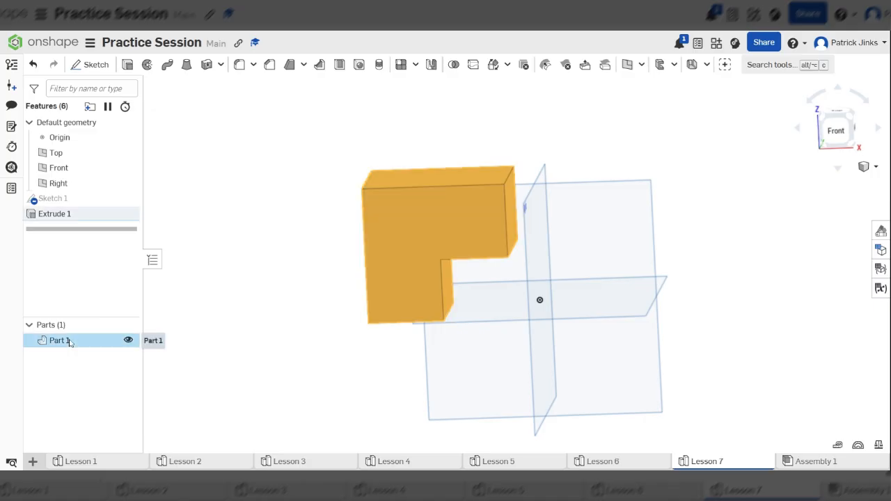
right_drag(319, 280, 362, 240)
click(729, 172)
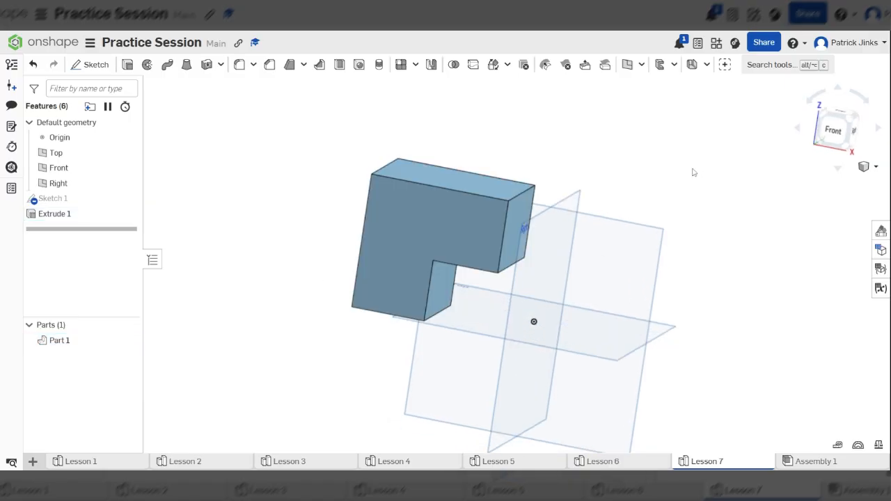
- Sketch a circle about 20 mm in diameter on the L-shaped block's front face, near its upper-left corner
click(833, 131)
scroll(368, 108, up, 3)
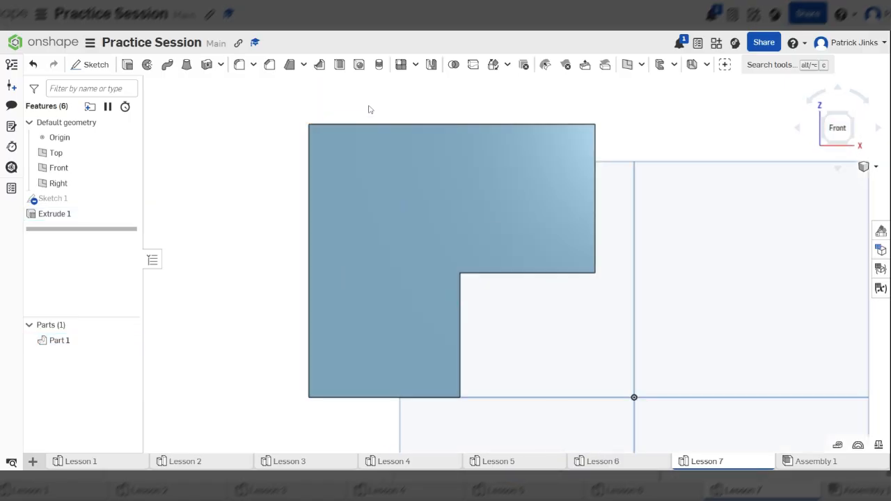
click(92, 64)
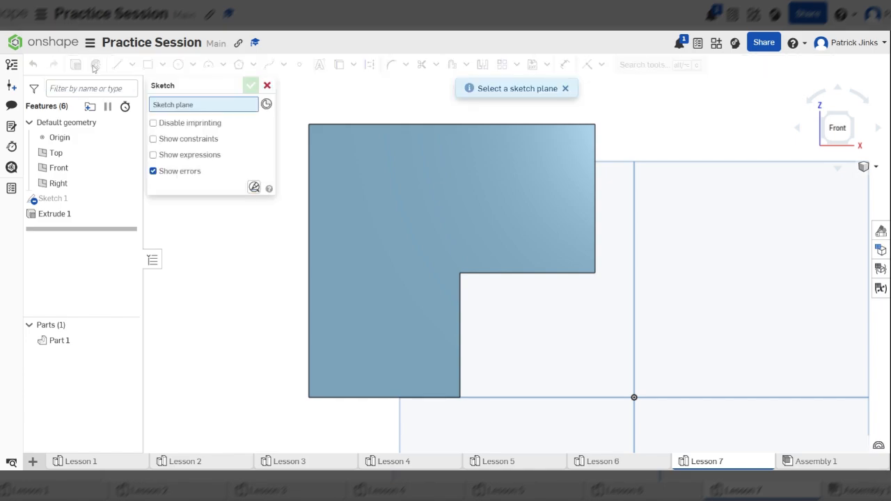
click(362, 193)
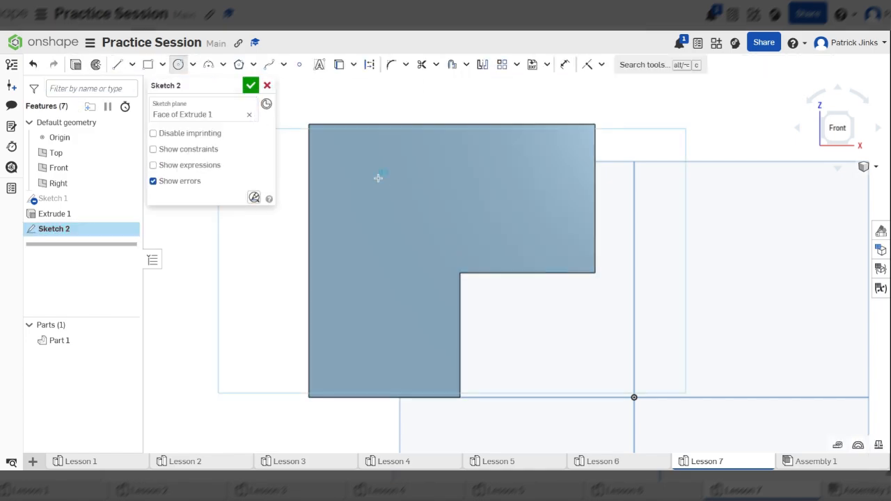
click(403, 197)
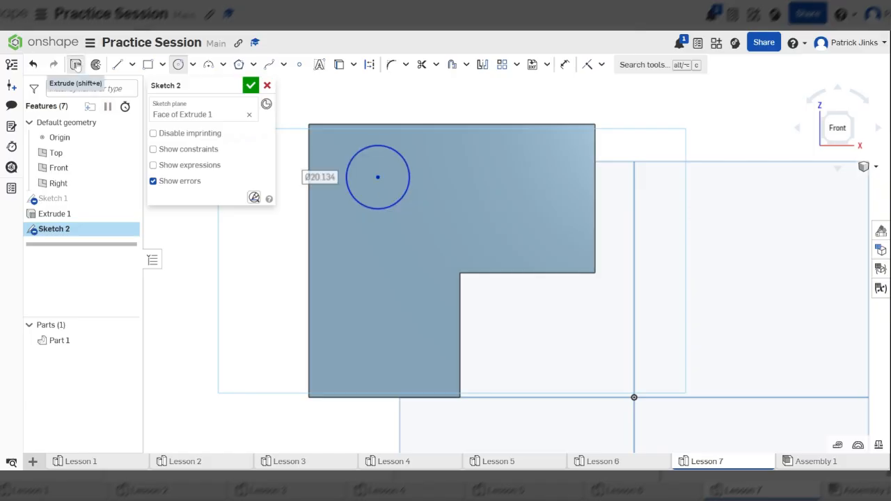
- Extrude the circle outward from the front face to a blind depth of about 57.7 mm, adding it to Part 1
click(77, 64)
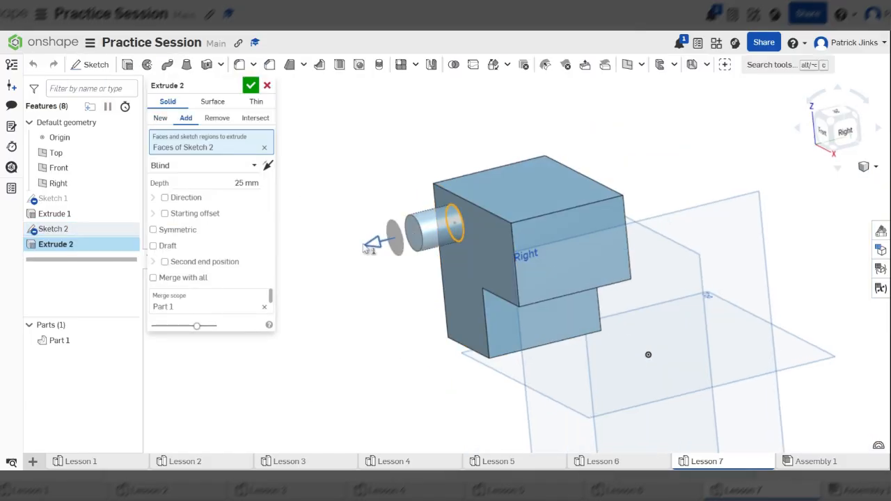
drag(368, 249, 491, 213)
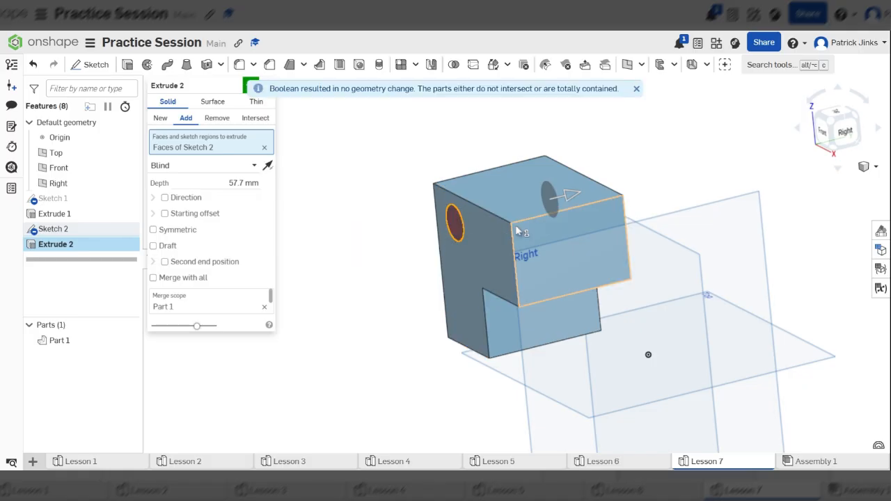
click(268, 165)
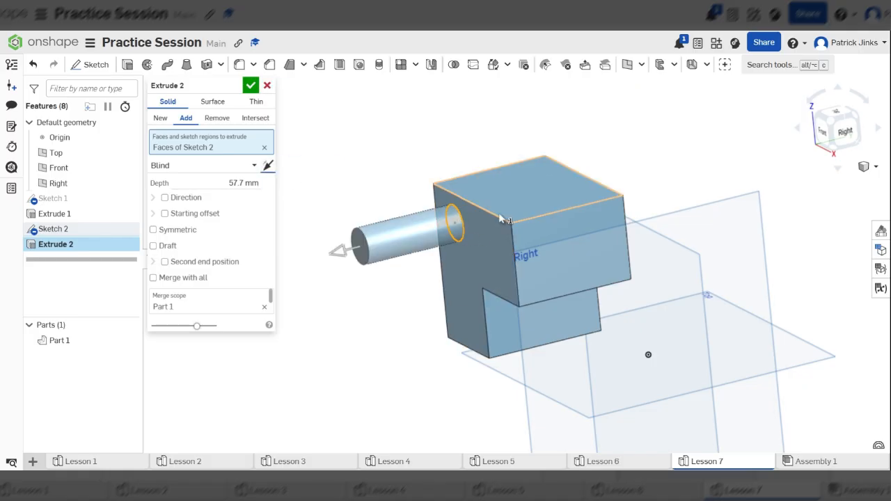
click(250, 85)
- Highlight Part 1 and inspect the block together with its cylindrical peg from different angles
scroll(413, 283, down, 2)
click(96, 342)
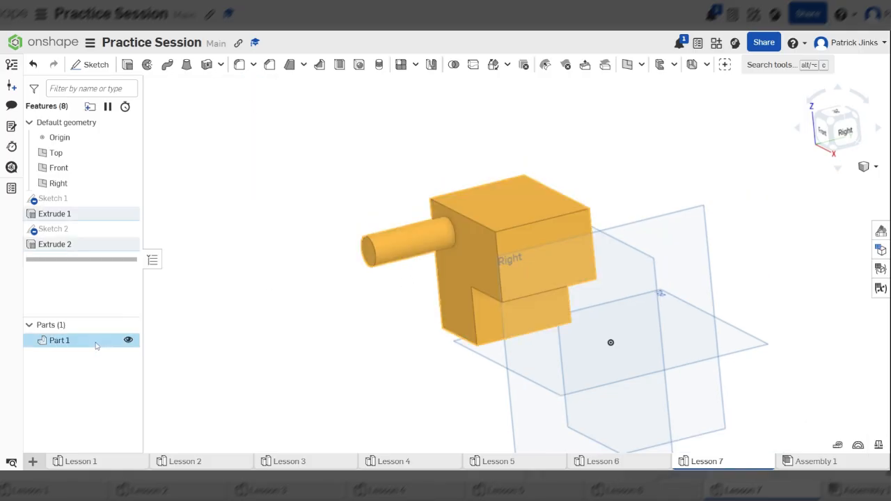
right_drag(271, 317, 340, 369)
click(602, 217)
mouse_move(603, 222)
right_down()
mouse_move(555, 257)
mouse_move(571, 226)
mouse_move(605, 223)
right_up()
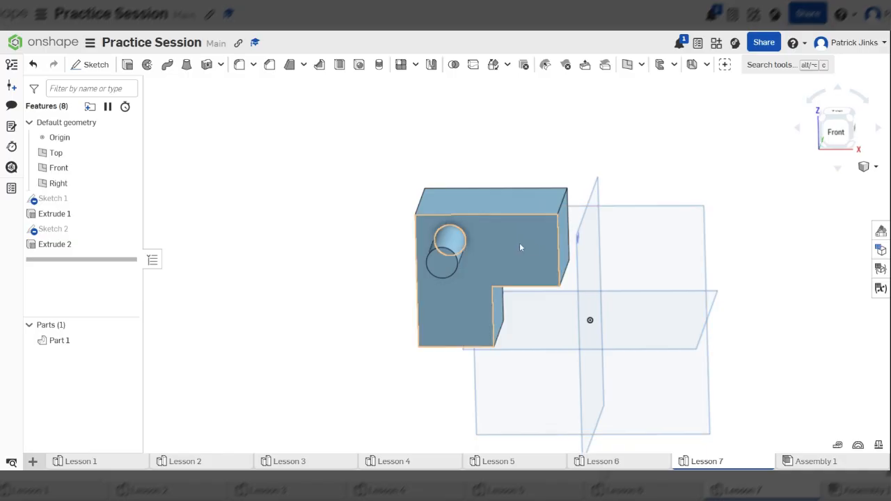
scroll(576, 125, down, 2)
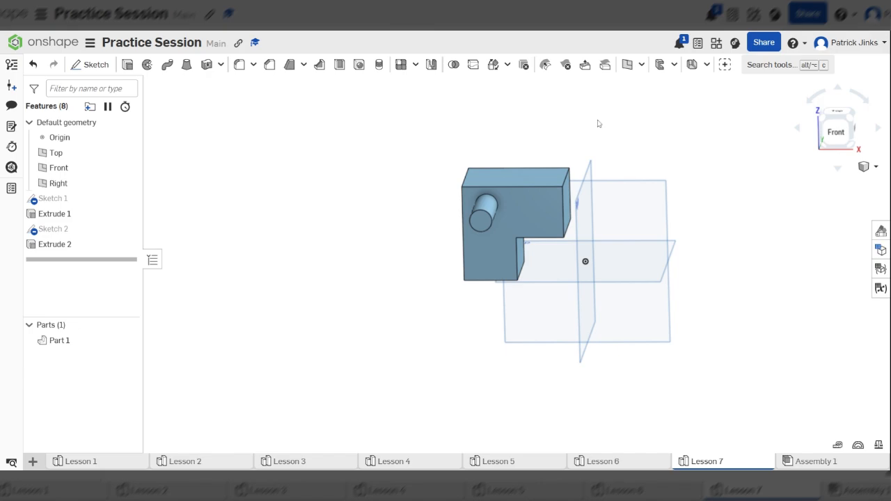
scroll(595, 114, up, 2)
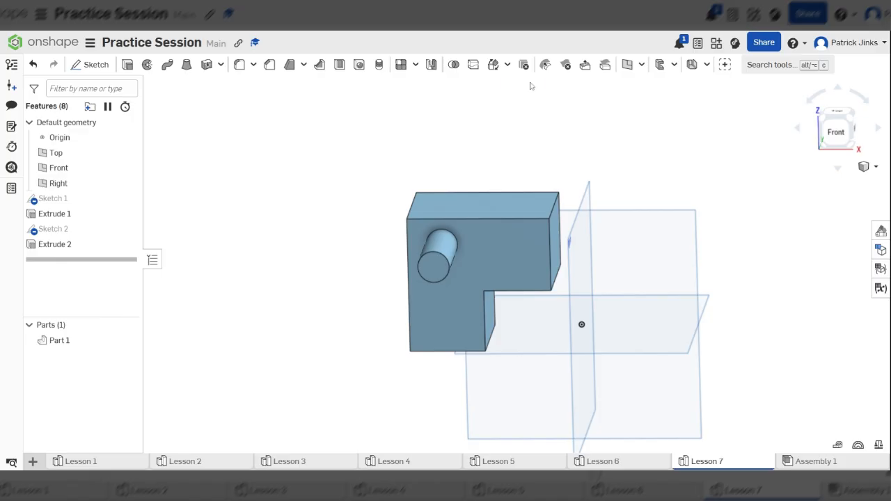
scroll(580, 173, down, 3)
scroll(589, 214, up, 2)
scroll(589, 214, up, 2)
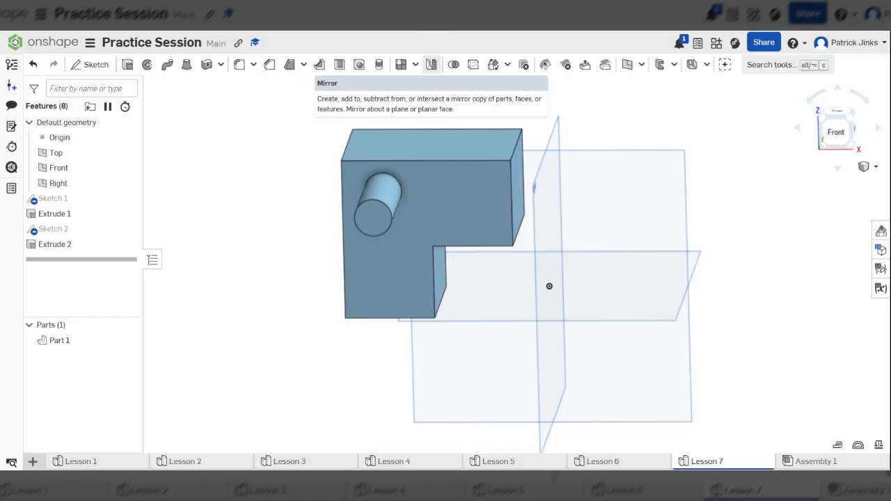
- Mirror Part 1 about the Right plane as a new part using a part mirror
right_drag(676, 205, 643, 205)
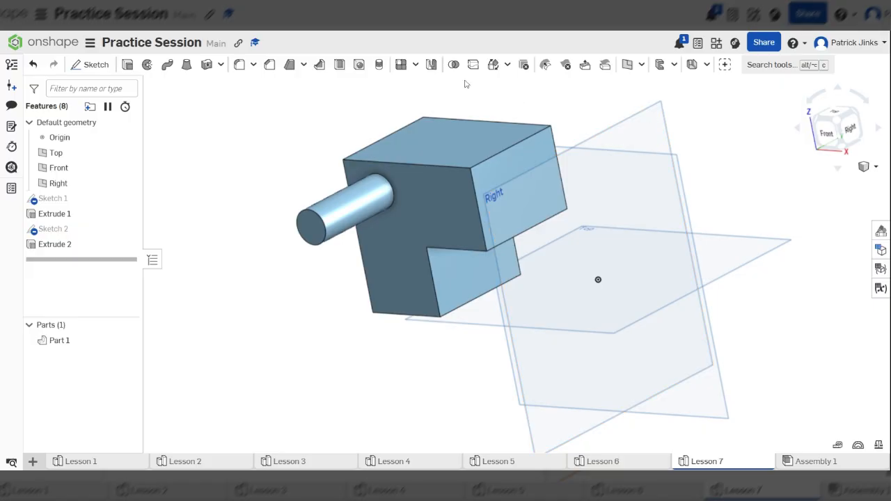
click(431, 64)
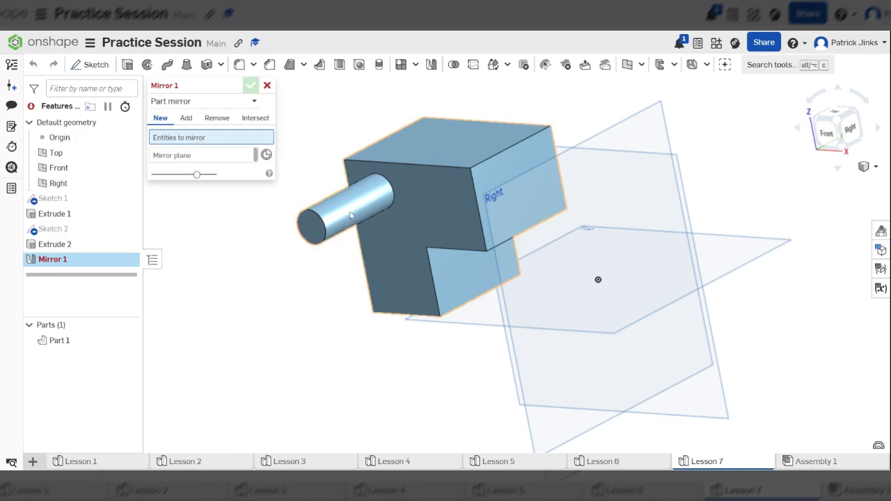
click(434, 197)
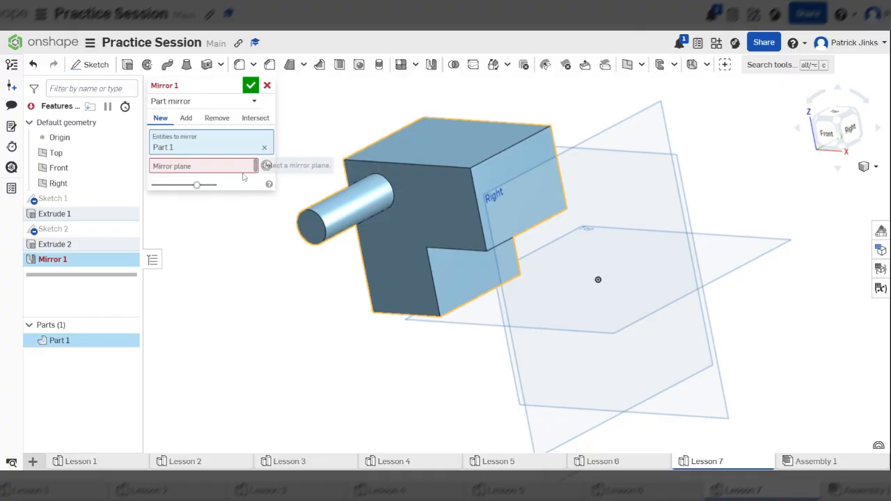
click(196, 166)
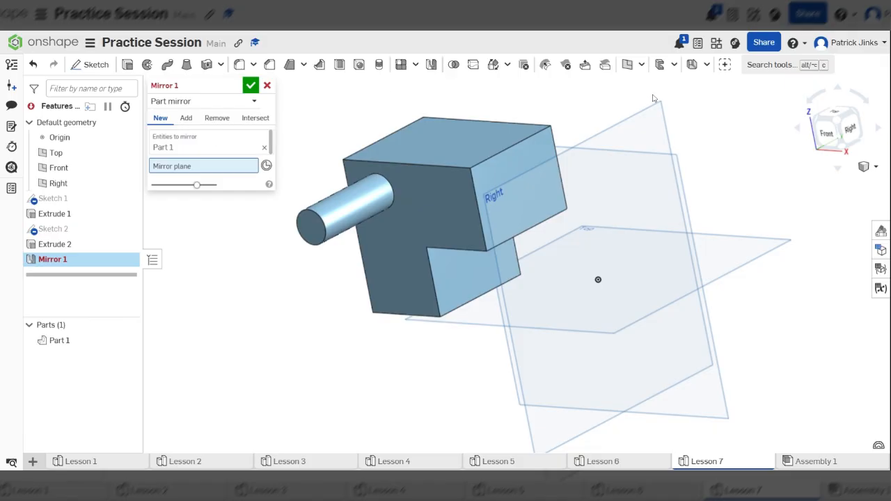
scroll(647, 120, up, 5)
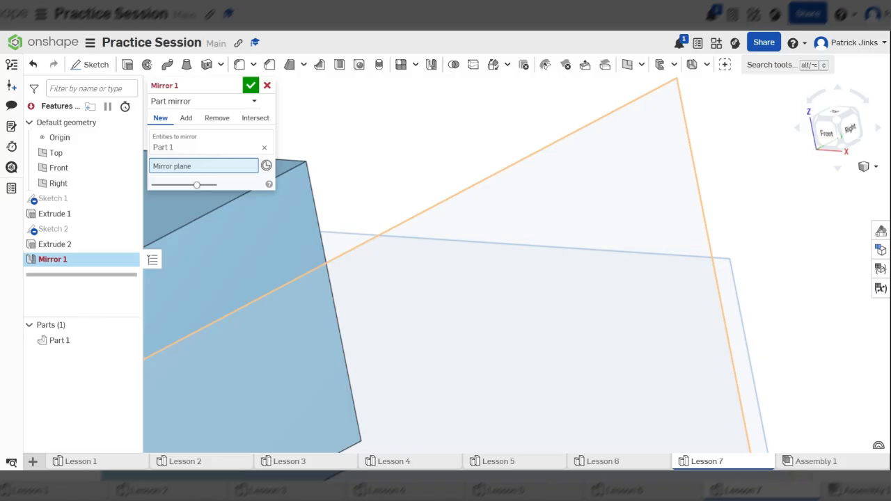
click(615, 143)
scroll(616, 144, down, 6)
right_drag(615, 143, 641, 187)
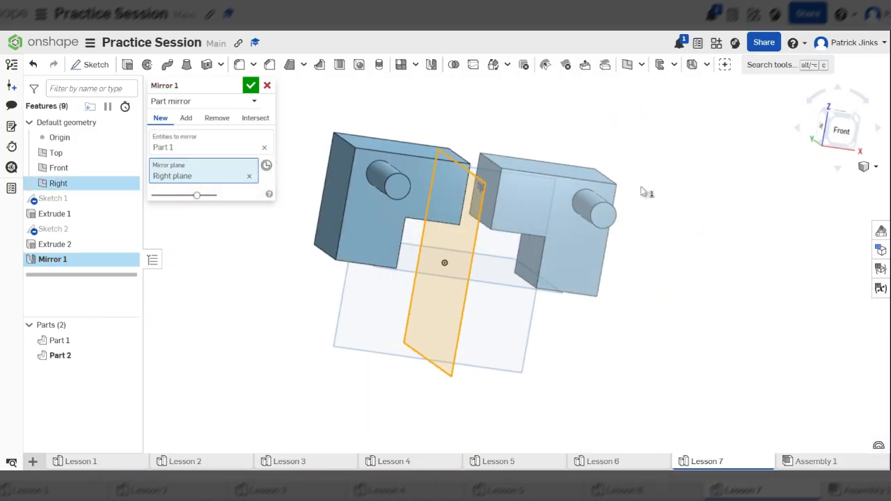
click(249, 85)
- Start another part mirror that creates new parts, with Part 1 and Part 2 as the entities to mirror
scroll(651, 340, up, 3)
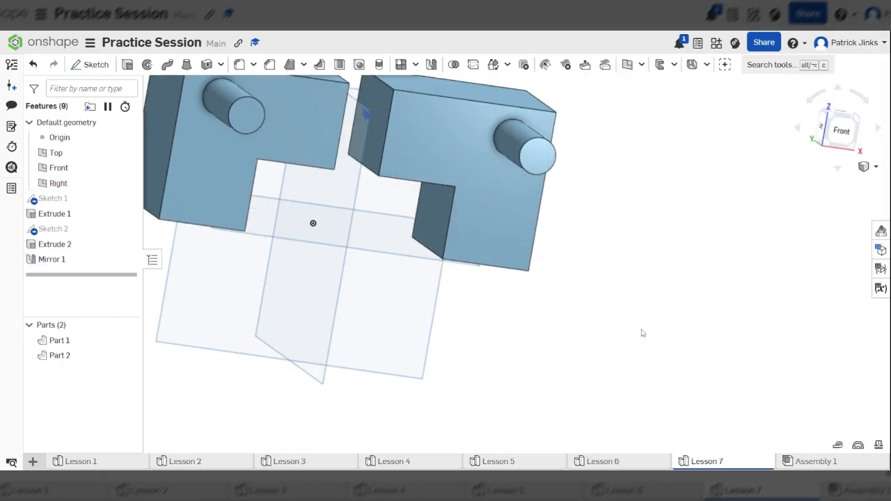
scroll(642, 333, down, 4)
right_drag(617, 341, 515, 293)
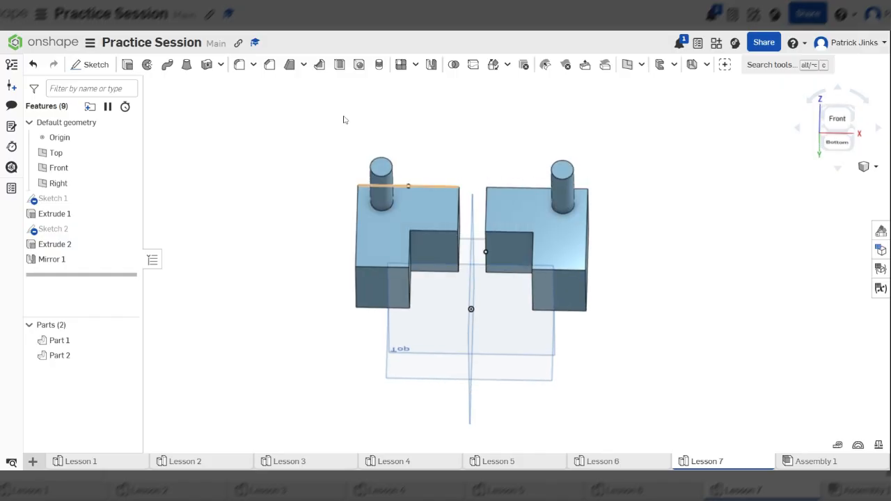
click(431, 65)
scroll(429, 321, up, 3)
right_drag(418, 308, 439, 245)
scroll(497, 156, up, 1)
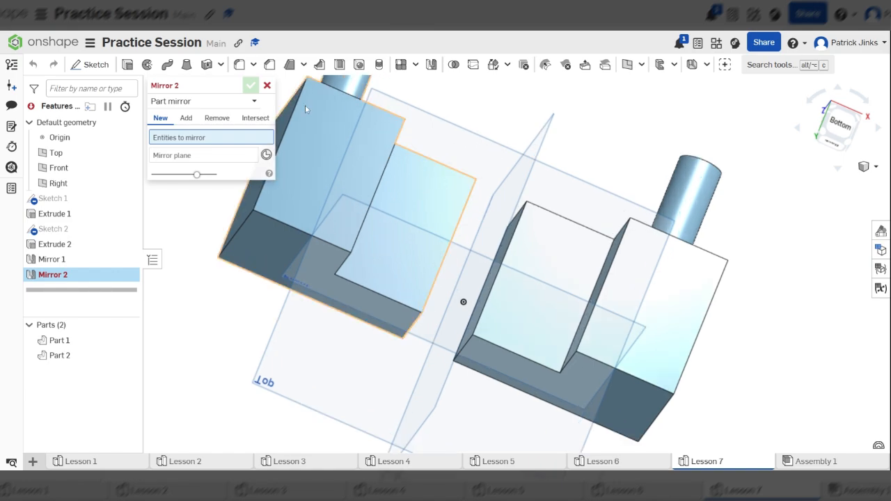
right_drag(442, 216, 346, 207)
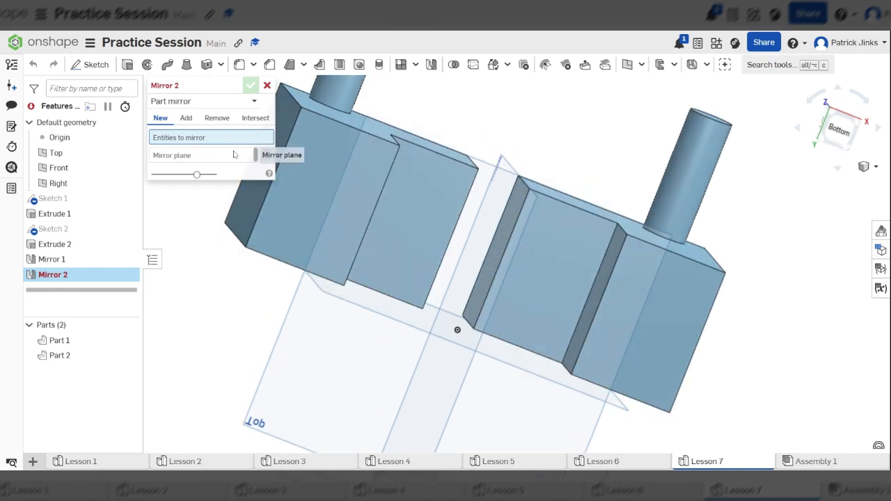
mouse_move(409, 181)
right_down()
mouse_move(417, 213)
mouse_move(408, 184)
right_up()
click(393, 132)
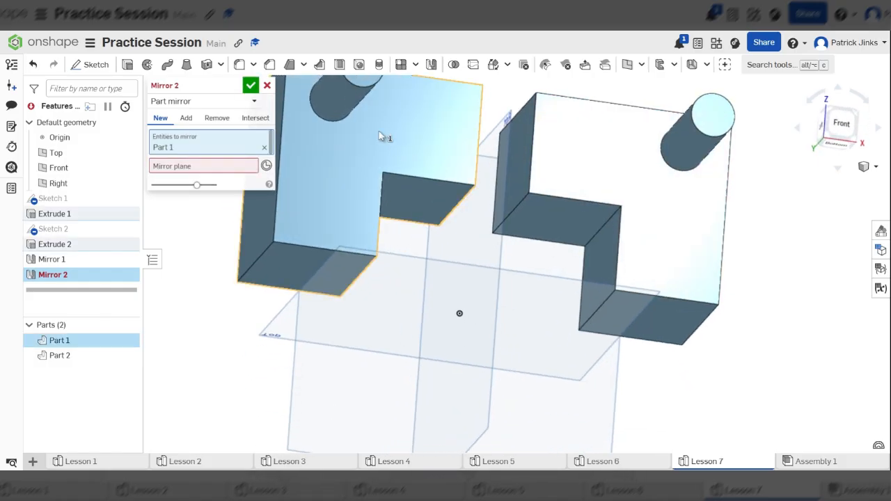
click(613, 162)
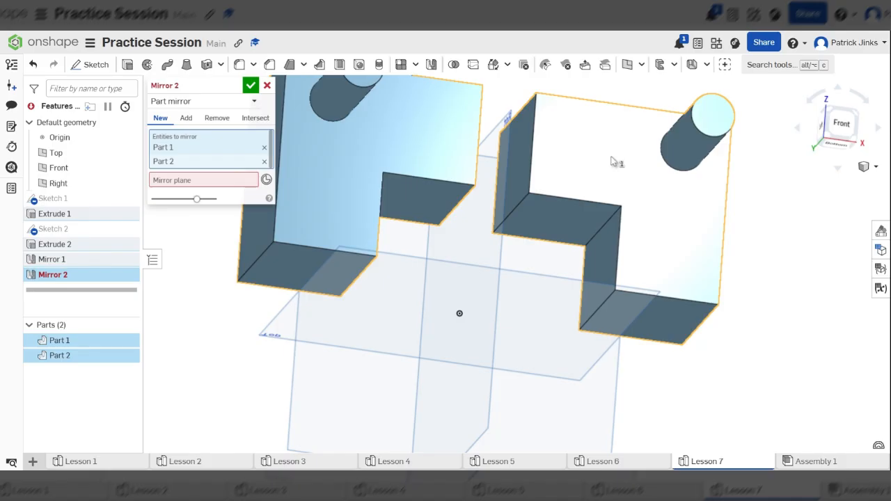
- Mirror the two selected parts about the Top plane and accept the feature
click(192, 182)
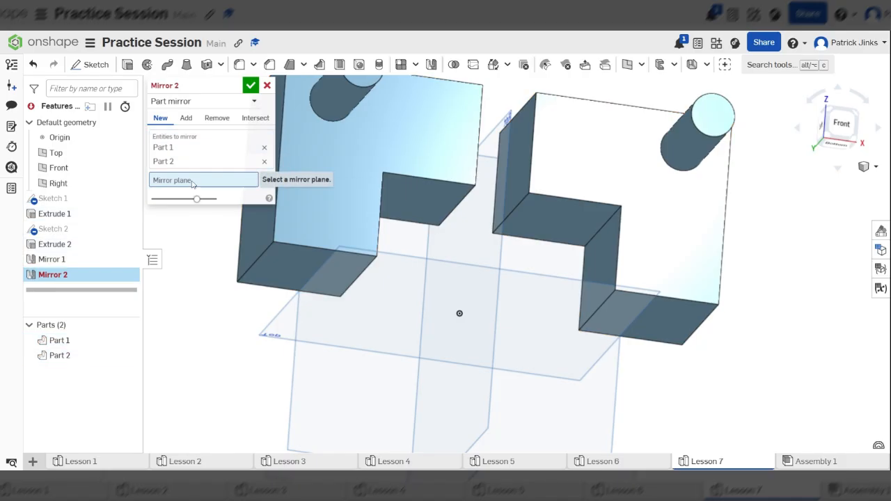
click(273, 330)
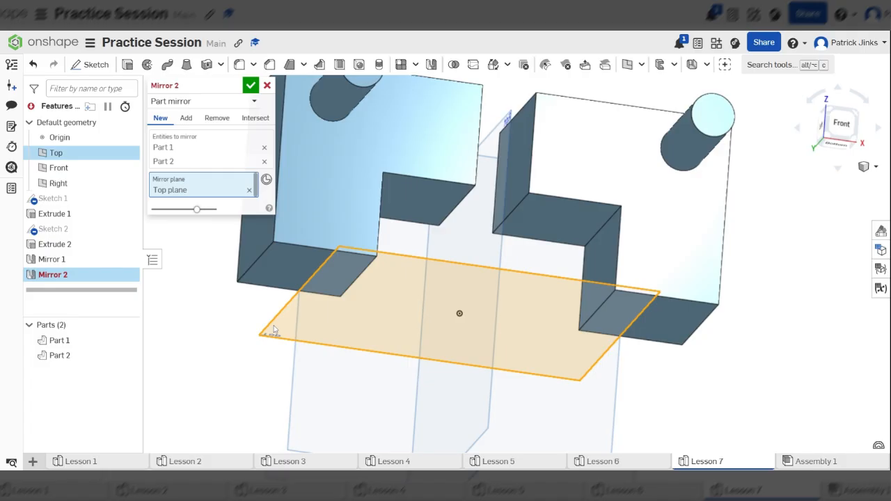
scroll(592, 219, down, 5)
right_drag(593, 221, 655, 259)
click(250, 85)
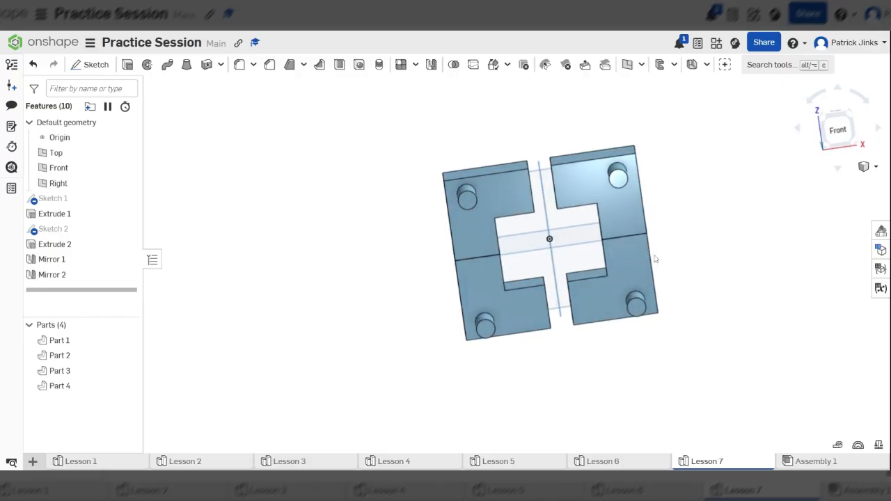
- Undo the mirror about the Top plane and the earlier mirror about the Right plane
key(ctrl+z)
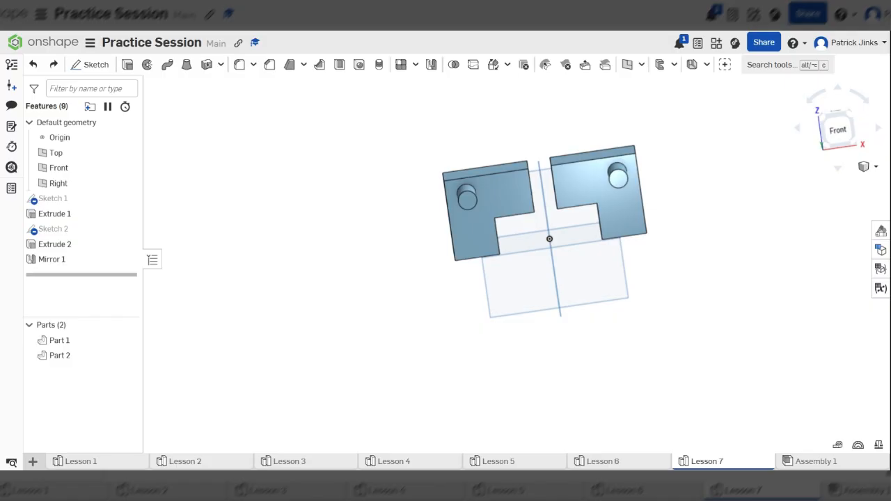
key(ctrl+z)
- Examine the single block's position relative to the Front, Top and Right planes from the front and oblique views
scroll(583, 209, up, 5)
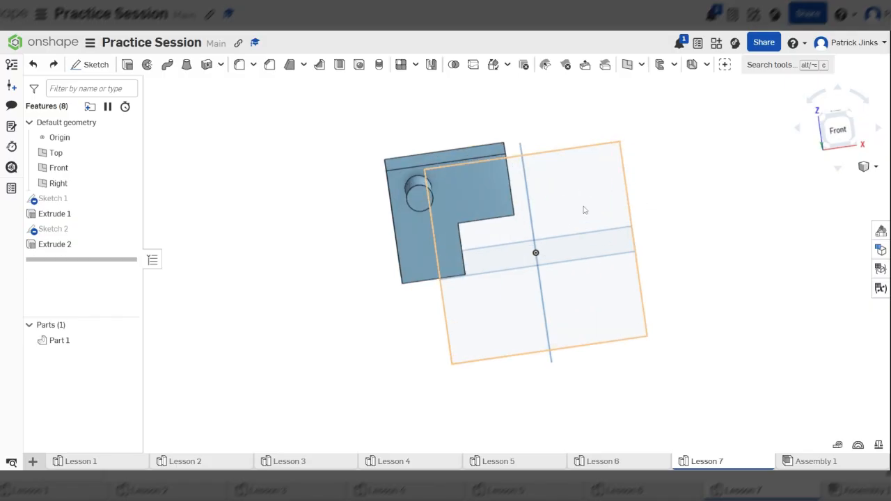
click(841, 137)
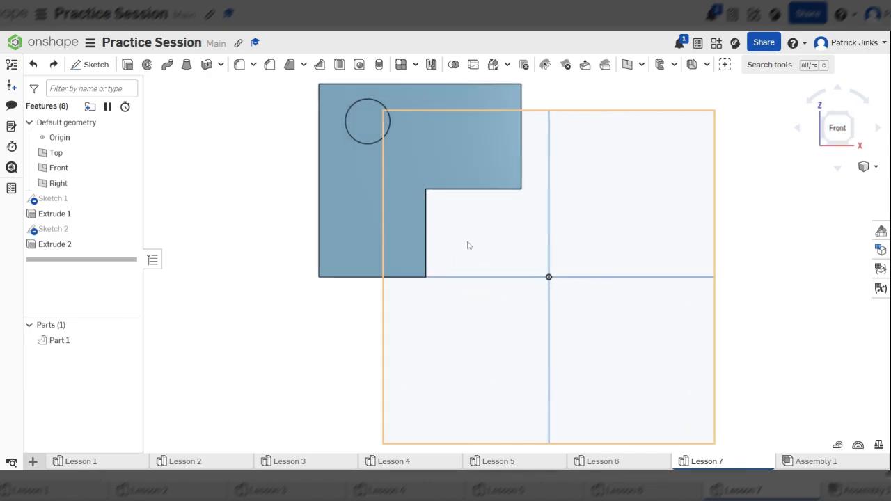
scroll(452, 251, down, 3)
right_drag(581, 205, 560, 204)
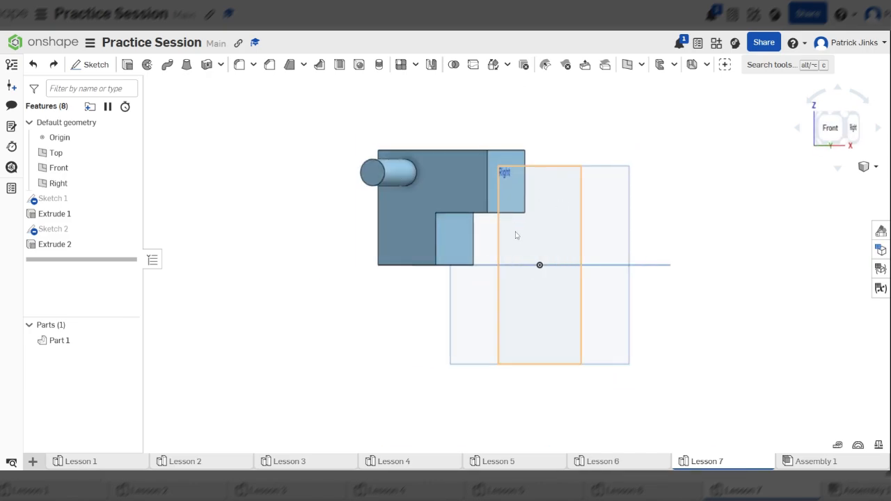
key(shift+1)
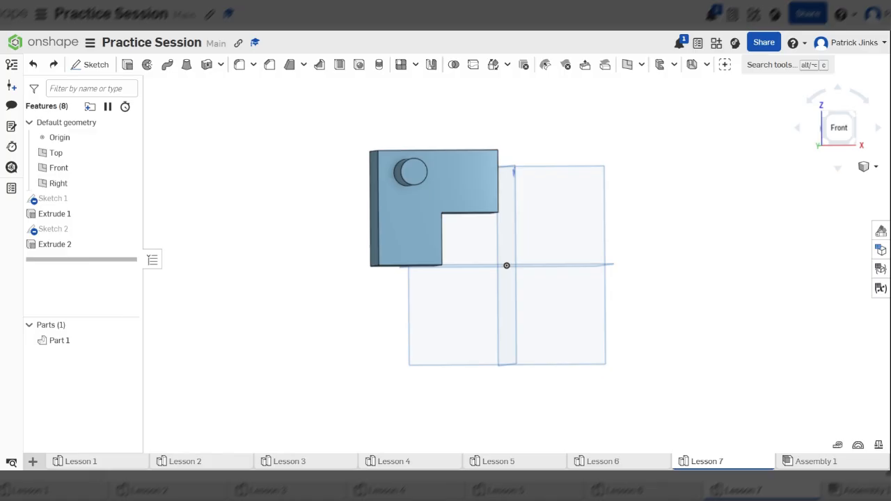
click(841, 131)
scroll(412, 216, down, 3)
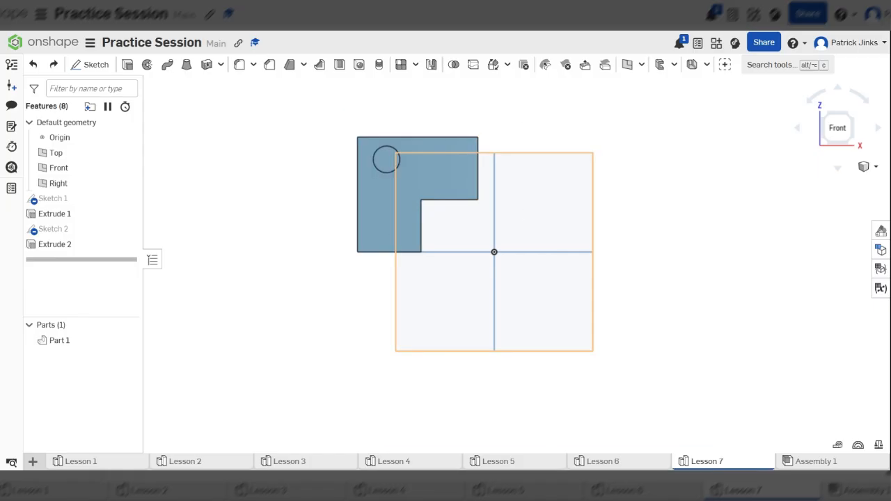
mouse_move(525, 216)
right_down()
mouse_move(497, 219)
mouse_move(513, 225)
mouse_move(499, 244)
mouse_move(506, 223)
mouse_move(514, 225)
right_up()
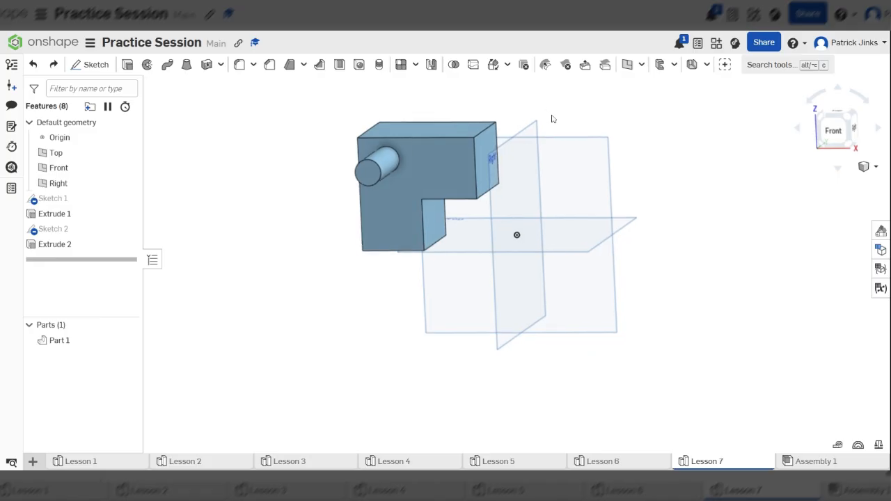
right_drag(502, 164, 431, 167)
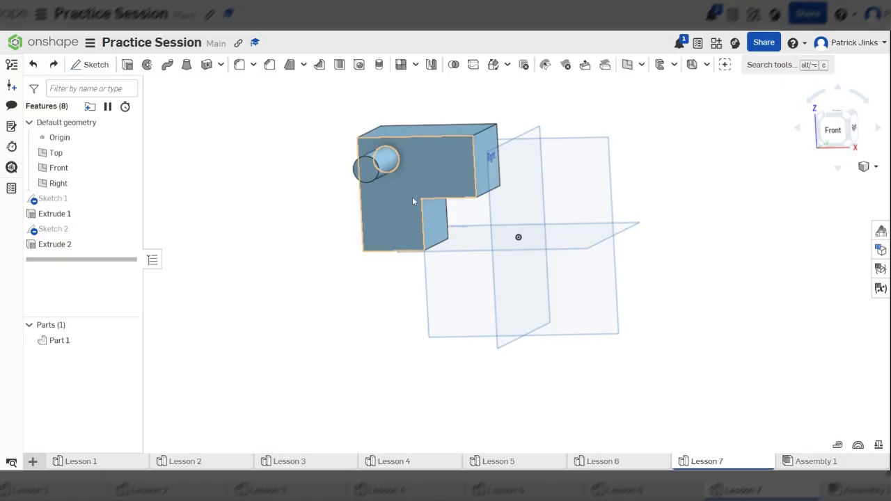
scroll(459, 160, up, 5)
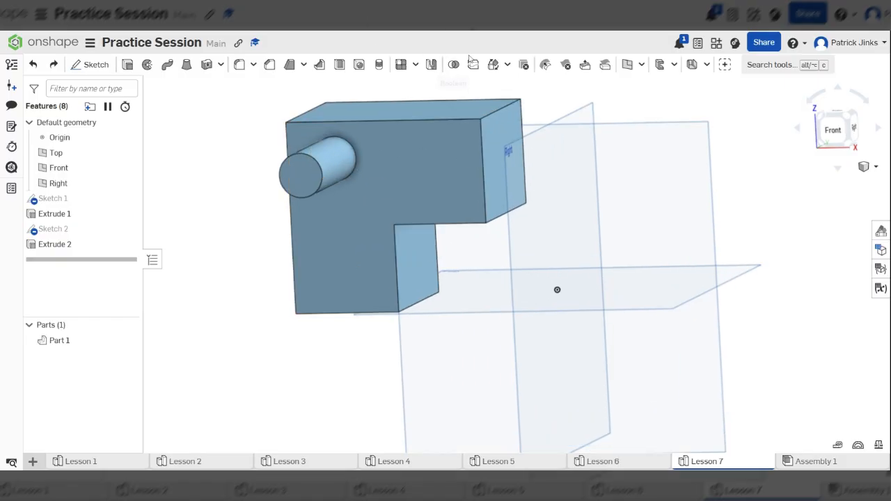
- Mirror Part 1 about the block's outer left face, adding the mirrored copy to Part 1
click(431, 64)
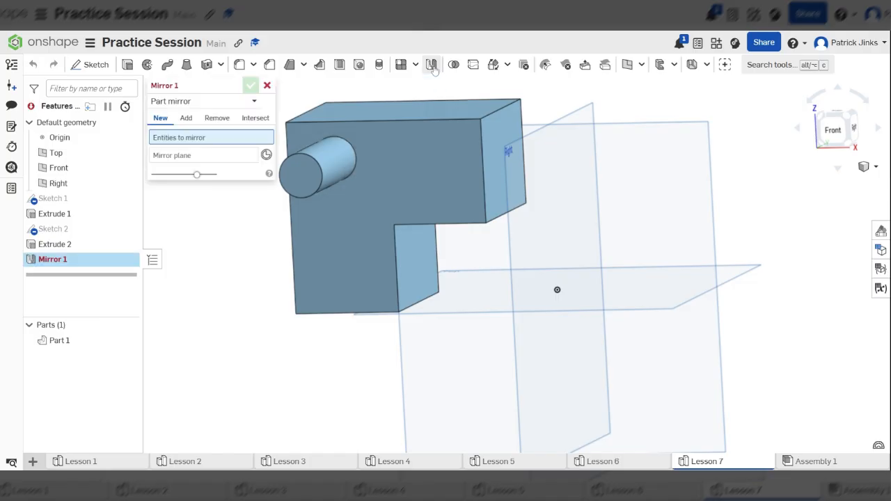
click(199, 167)
right_drag(395, 130, 507, 140)
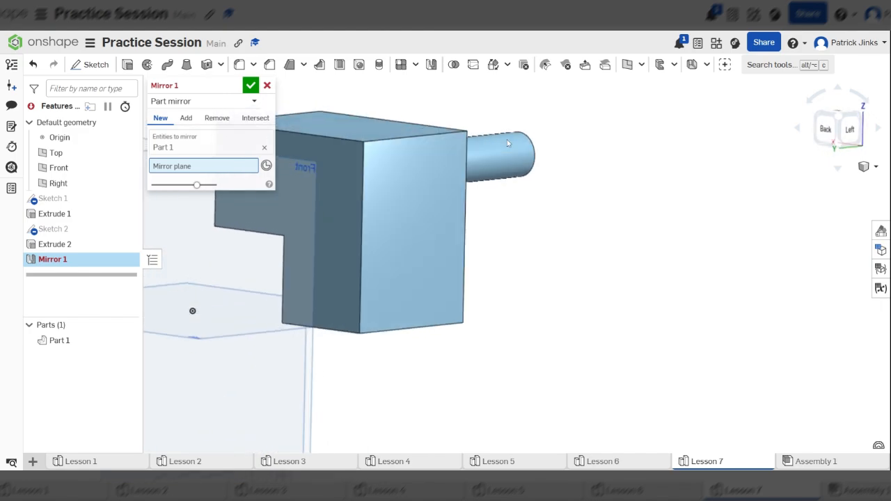
click(399, 231)
scroll(399, 231, down, 4)
right_drag(485, 210, 385, 218)
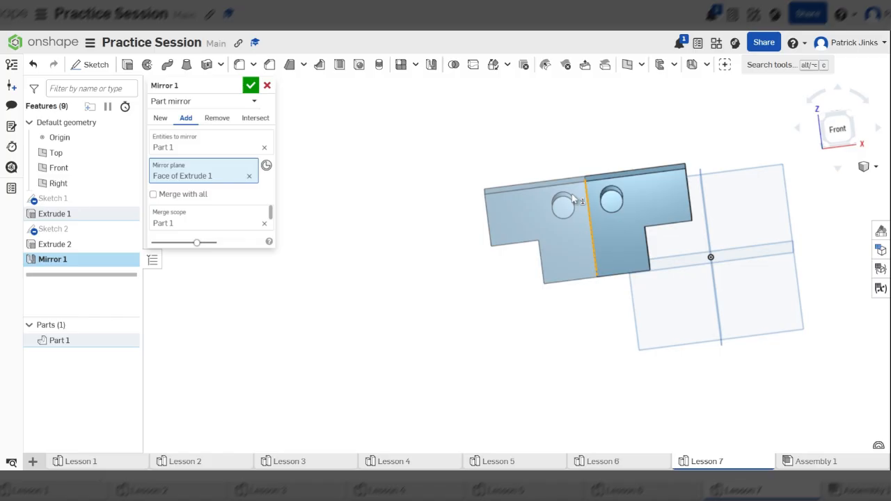
scroll(710, 234, up, 3)
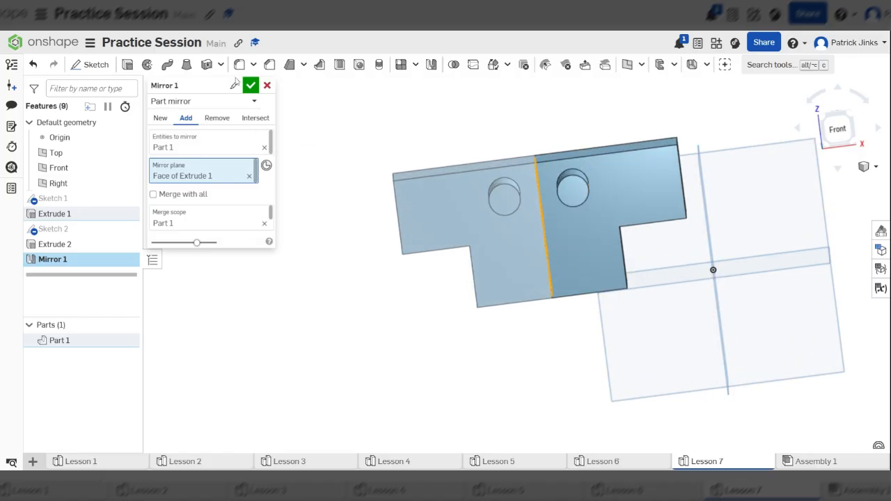
click(251, 85)
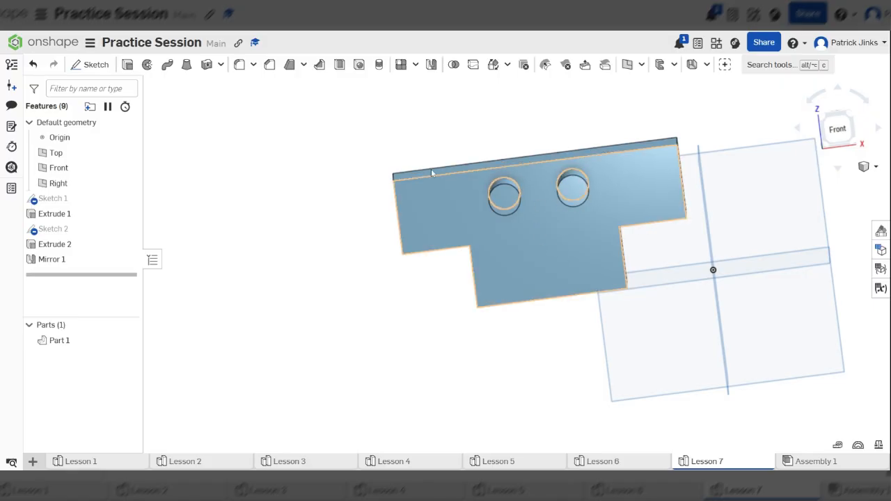
- Undo the mirror about the block's outer face
scroll(377, 153, down, 3)
key(ctrl+z)
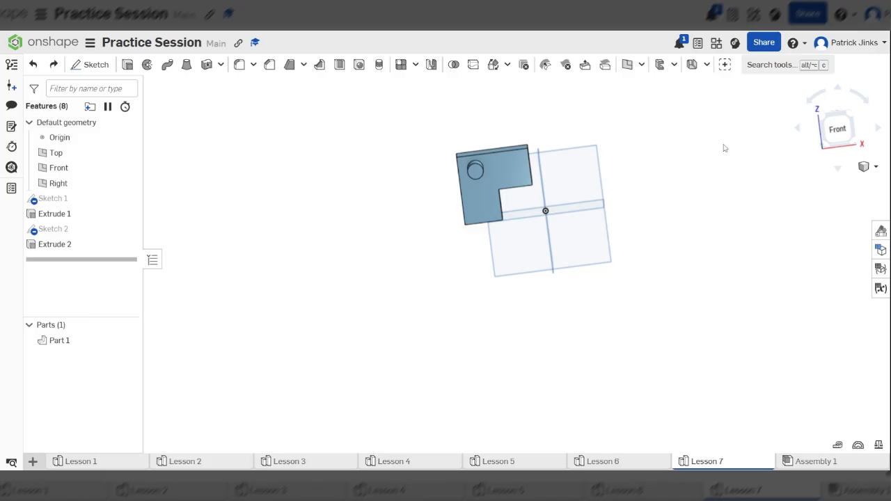
scroll(369, 230, down, 3)
scroll(585, 173, up, 3)
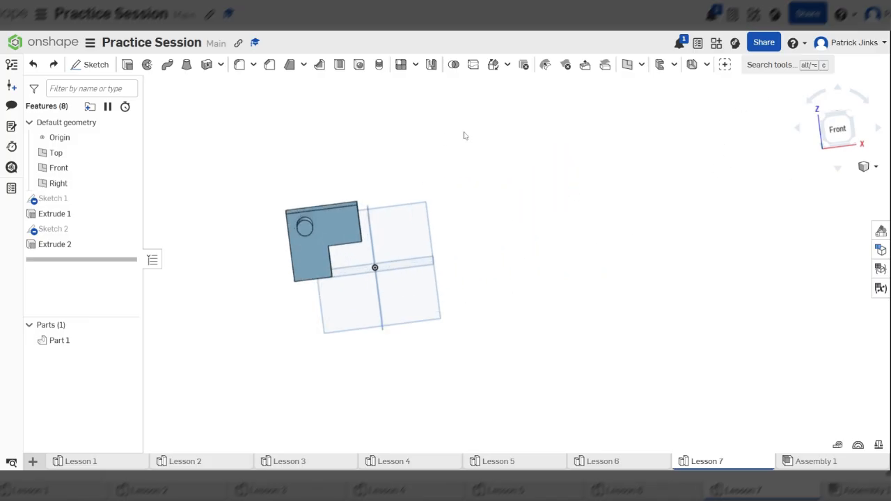
- Start an offset construction plane referenced to the Right plane
right_drag(429, 266, 366, 251)
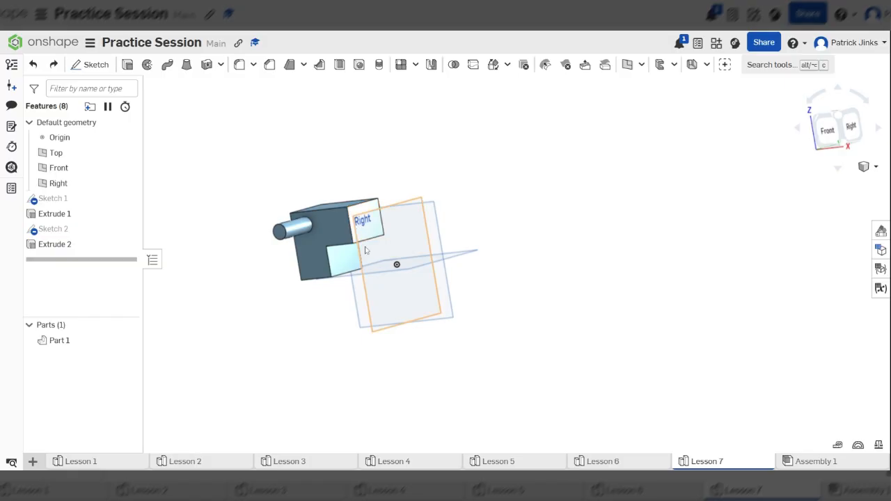
scroll(390, 247, up, 5)
right_drag(529, 237, 651, 232)
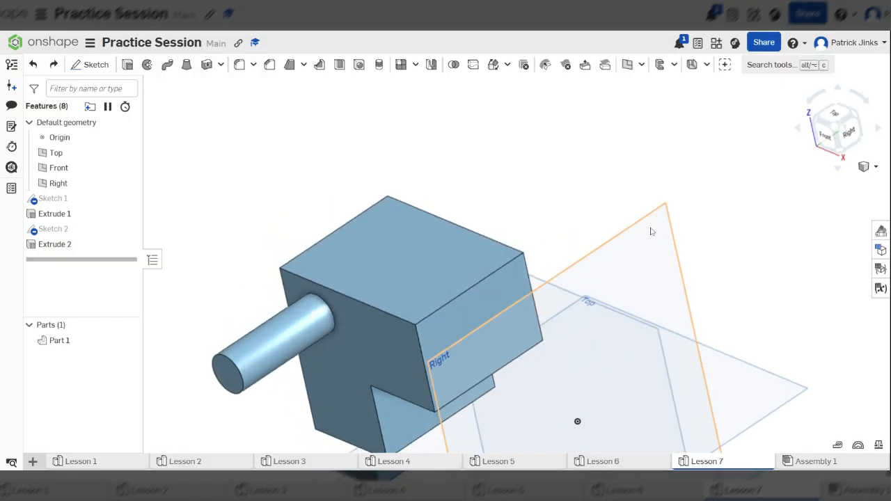
click(627, 65)
scroll(717, 126, down, 3)
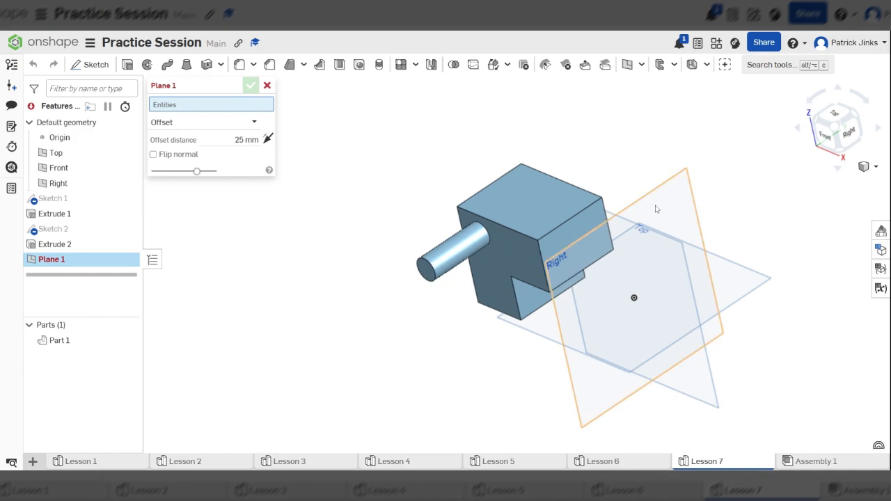
scroll(565, 246, up, 3)
scroll(557, 230, down, 4)
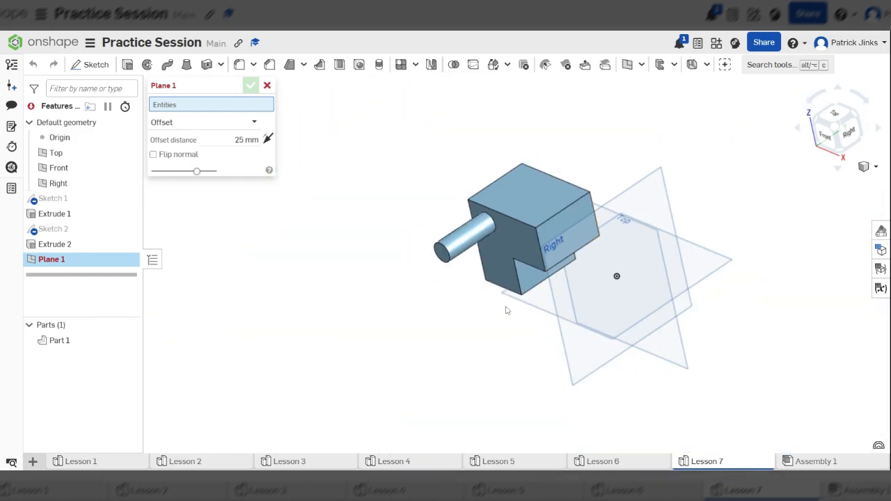
scroll(507, 311, up, 5)
scroll(557, 231, down, 5)
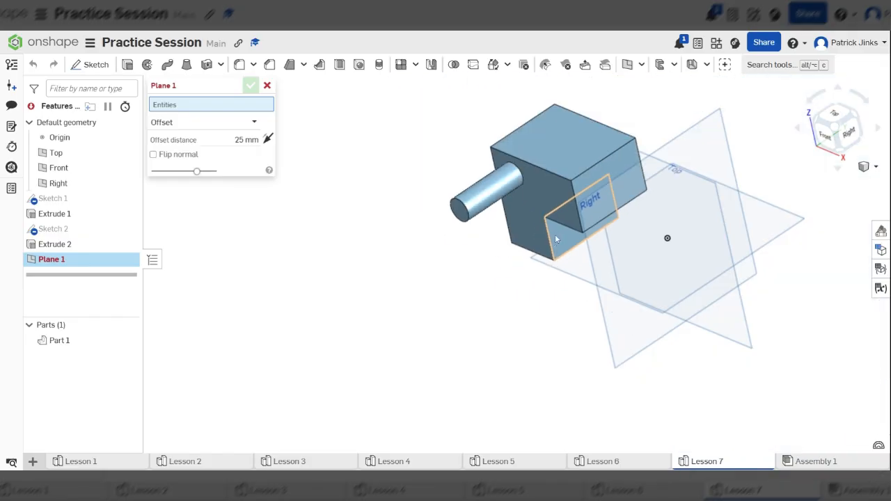
click(692, 152)
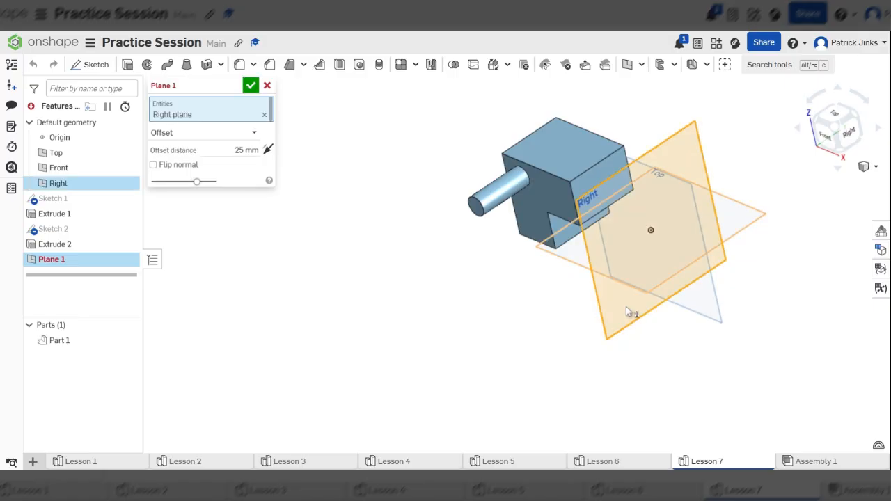
right_drag(626, 309, 679, 257)
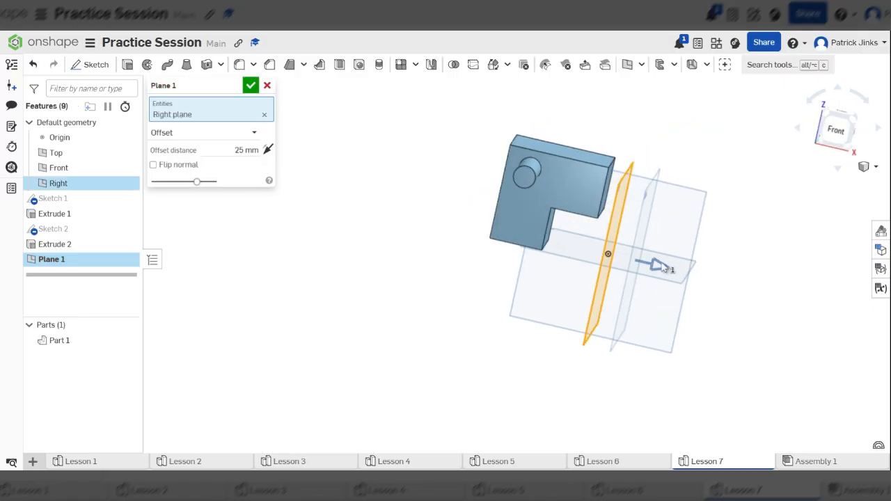
- Set the plane's offset distance to 65 mm on the side away from the block and create it
drag(686, 272, 706, 262)
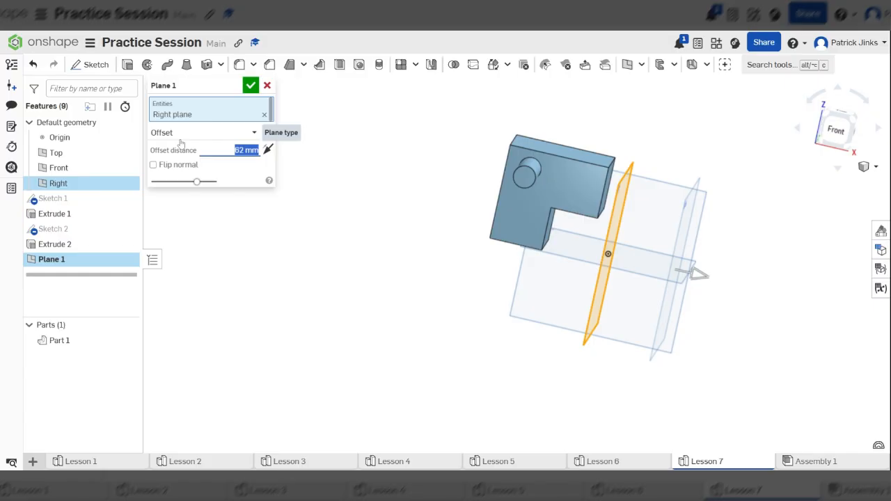
text(85)
key(Return)
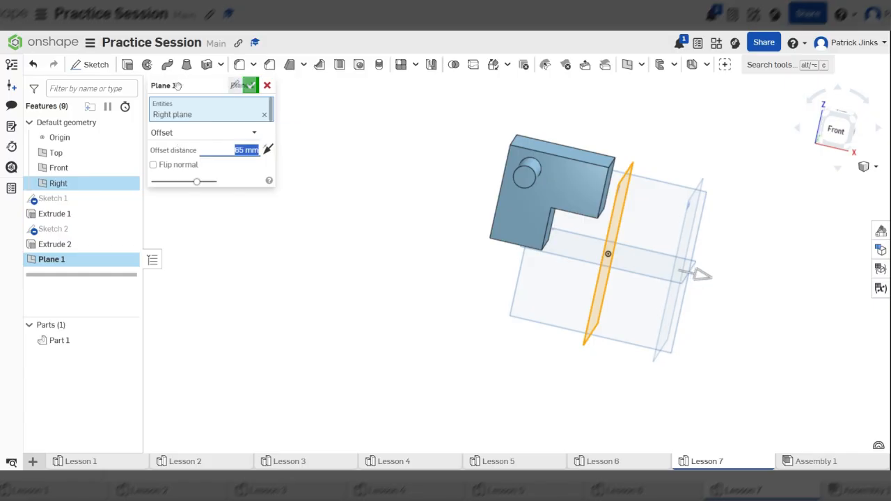
click(250, 85)
scroll(369, 178, down, 3)
right_drag(712, 254, 668, 249)
scroll(611, 192, up, 4)
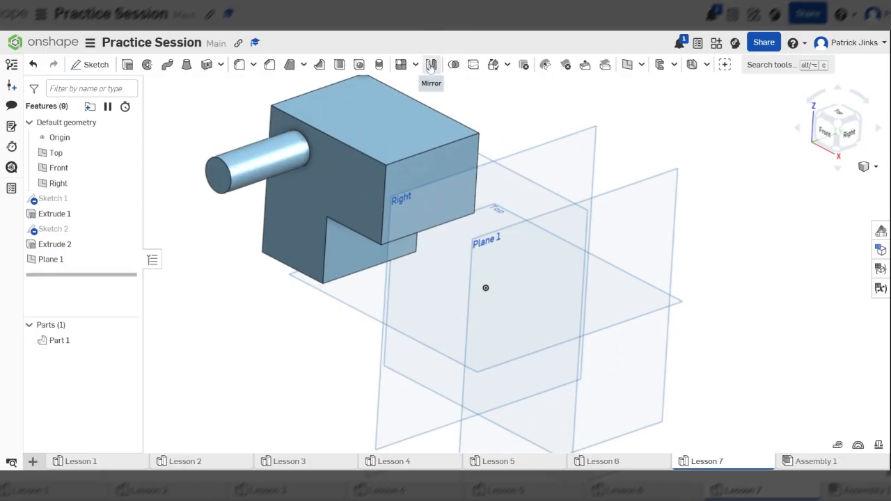
- Mirror Part 1 about the custom offset Plane 1 as a new part
click(431, 64)
click(363, 122)
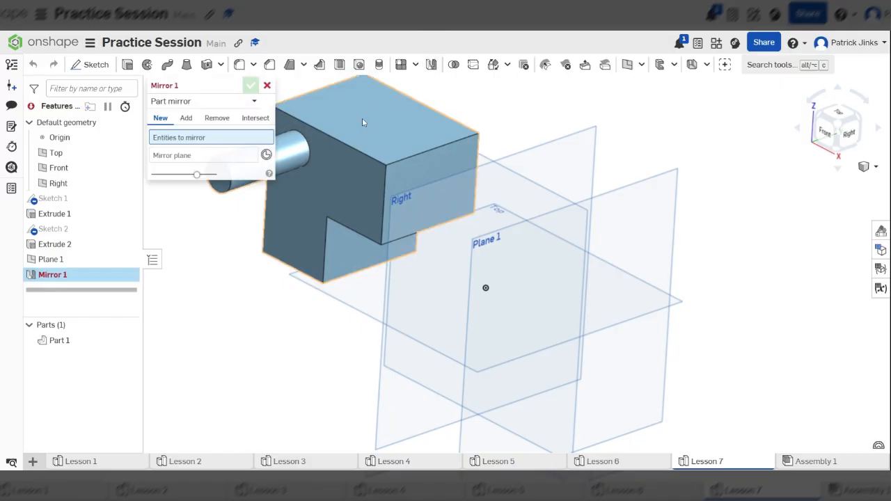
click(209, 165)
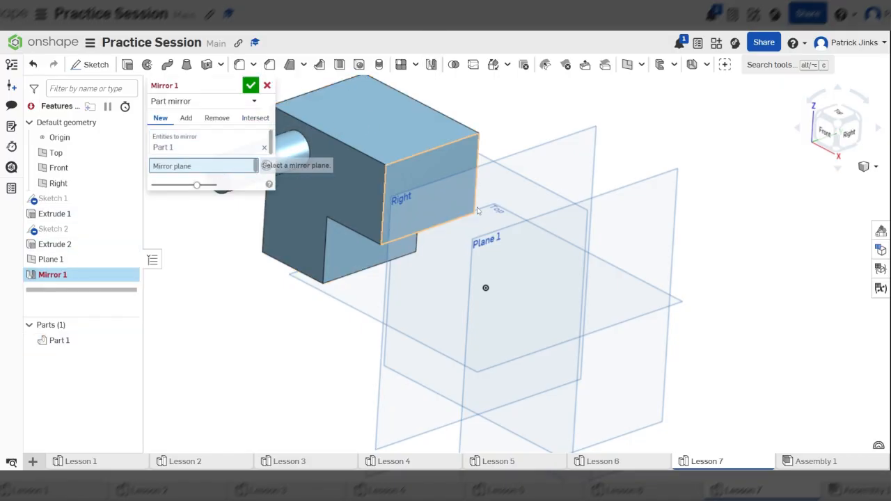
click(656, 201)
scroll(605, 179, down, 5)
right_drag(605, 179, 648, 244)
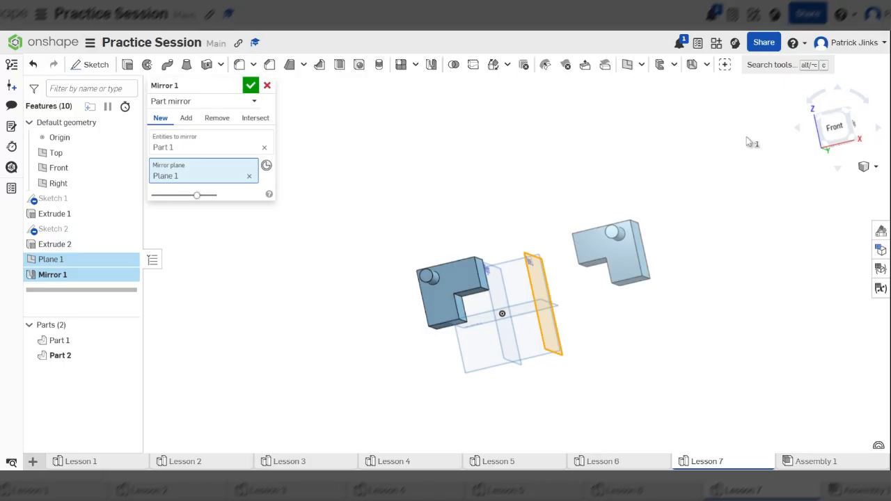
click(249, 86)
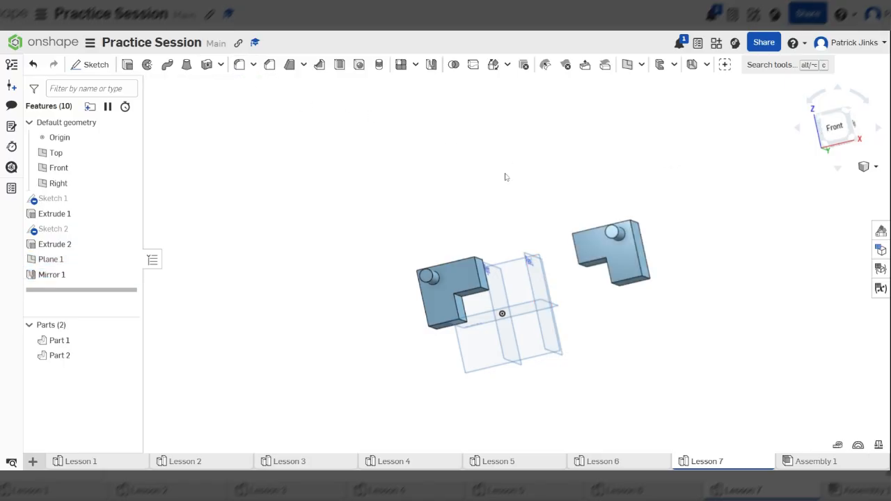
- Compare the original block with its mirrored copy across Plane 1, and remove the mirror
right_drag(591, 216, 628, 235)
right_click(627, 236)
click(585, 300)
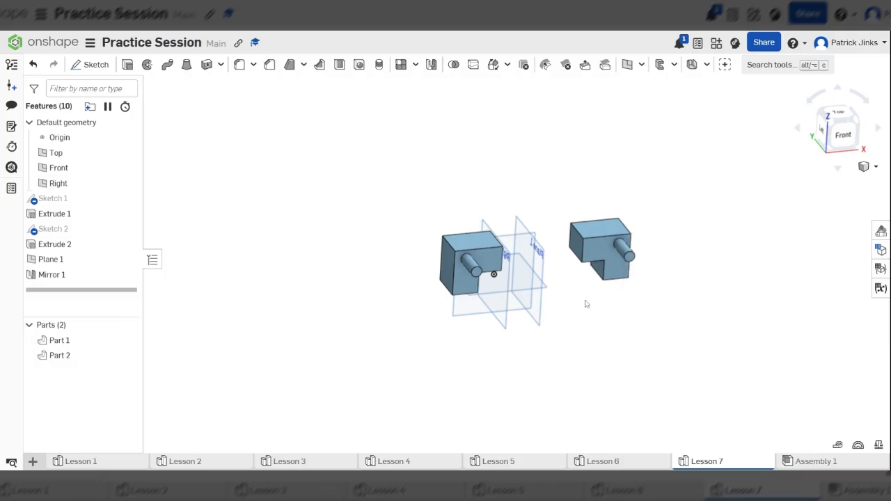
scroll(557, 261, up, 5)
mouse_move(573, 245)
right_down()
mouse_move(551, 231)
mouse_move(552, 248)
mouse_move(589, 246)
mouse_move(567, 253)
mouse_move(576, 263)
right_up()
scroll(578, 257, down, 5)
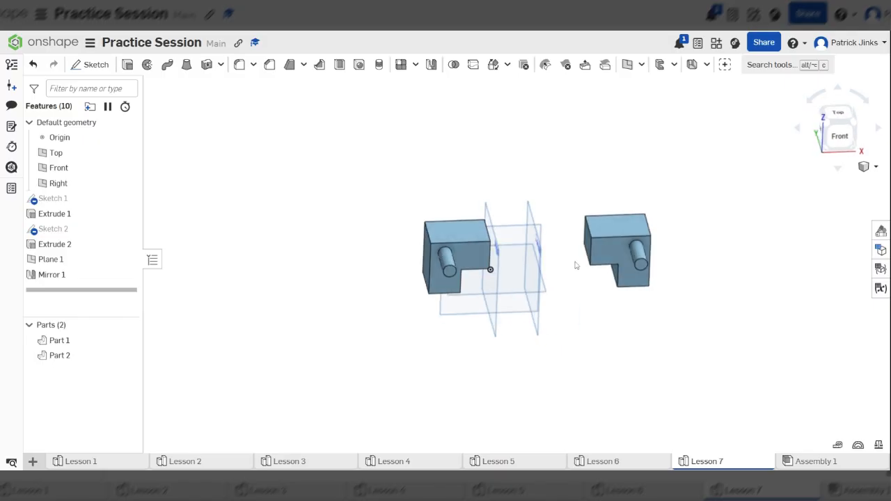
drag(558, 181, 703, 350)
key(Delete)
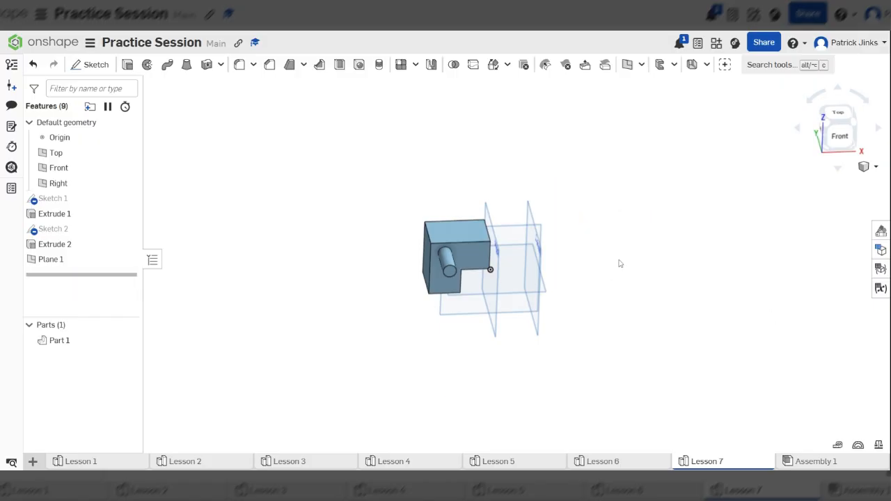
- Examine the peg and the block's back face from the back, the side and the exact Left view
right_drag(618, 260, 509, 321)
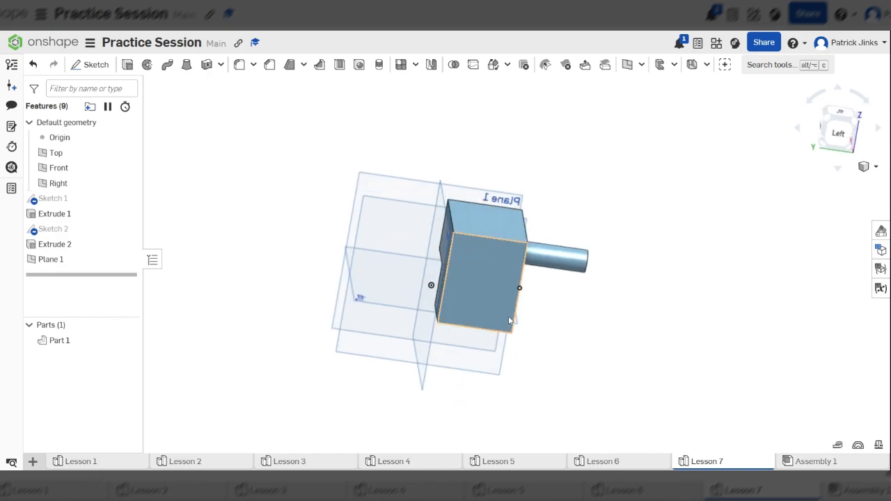
scroll(406, 241, down, 2)
scroll(685, 297, up, 5)
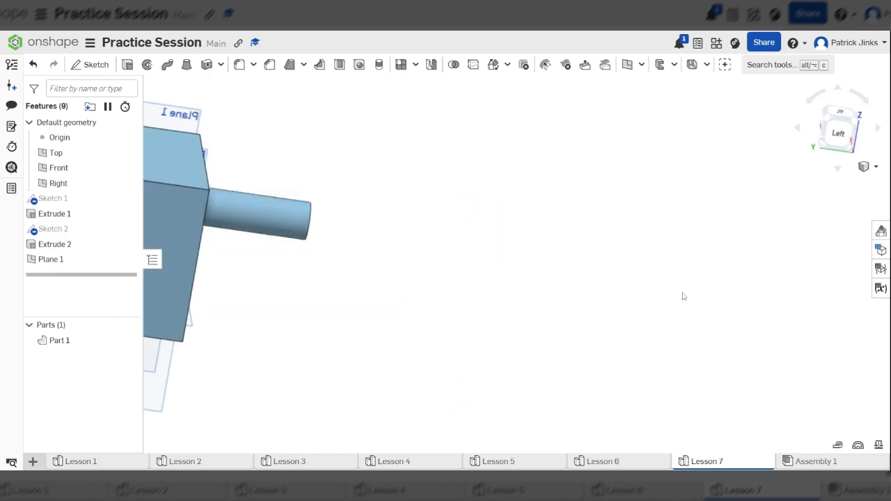
scroll(584, 273, down, 2)
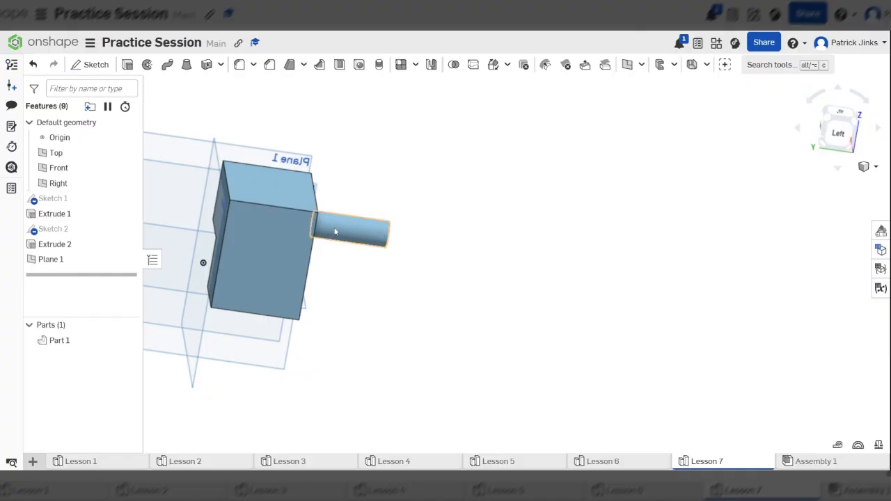
right_drag(377, 230, 392, 243)
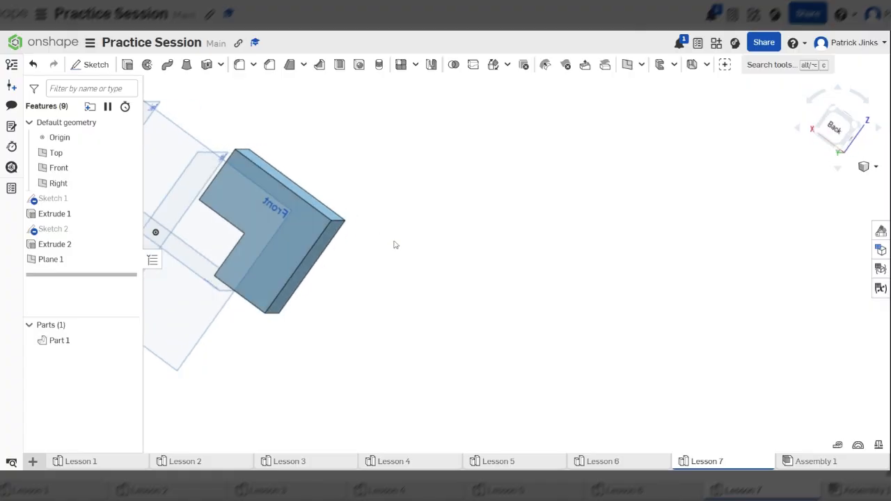
scroll(288, 249, up, 2)
scroll(288, 249, up, 1)
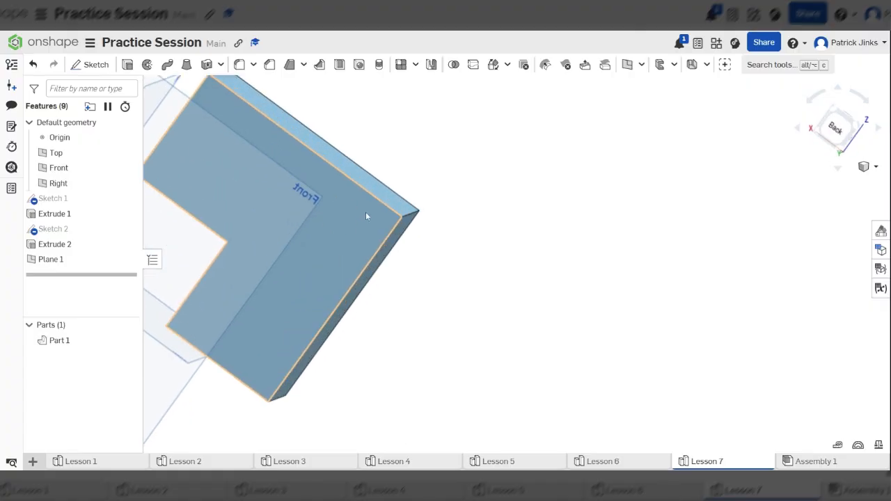
scroll(376, 217, down, 3)
right_drag(419, 245, 553, 199)
click(839, 127)
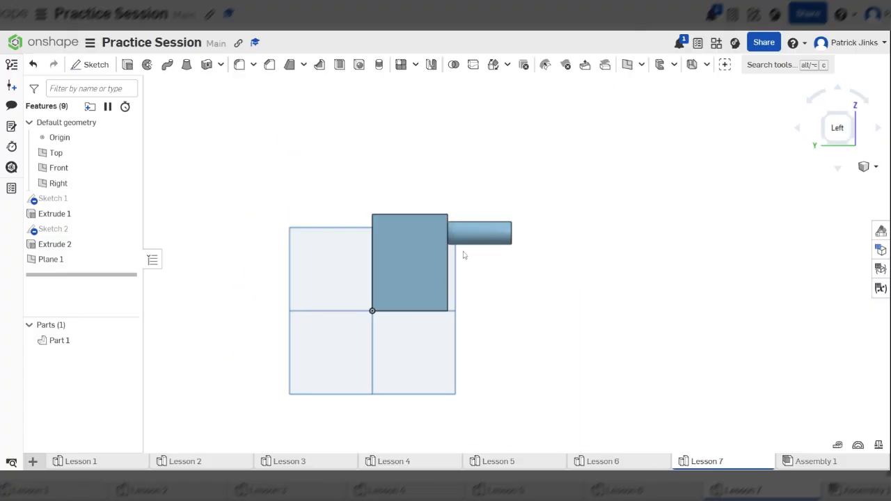
right_drag(539, 271, 490, 293)
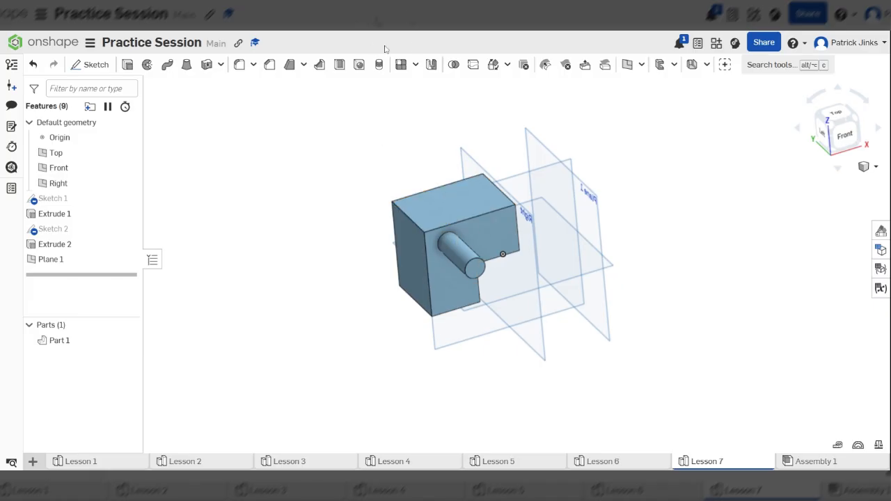
- Try picking only the peg as the entity for a Part mirror, and clear the selected entity
click(431, 64)
scroll(332, 247, up, 3)
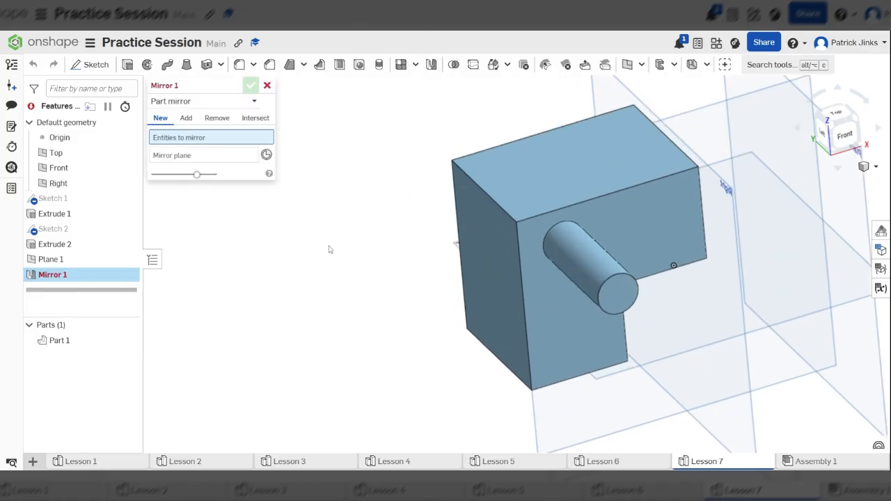
click(578, 260)
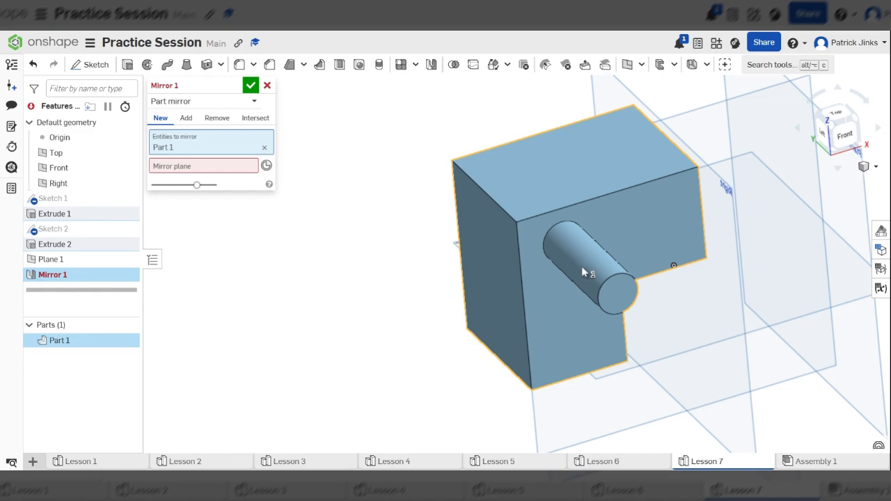
scroll(581, 266, down, 3)
scroll(567, 237, up, 4)
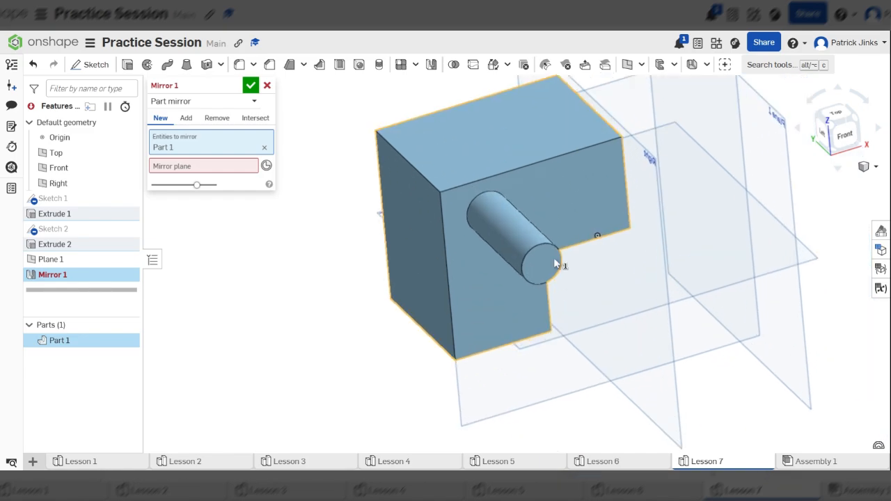
click(263, 147)
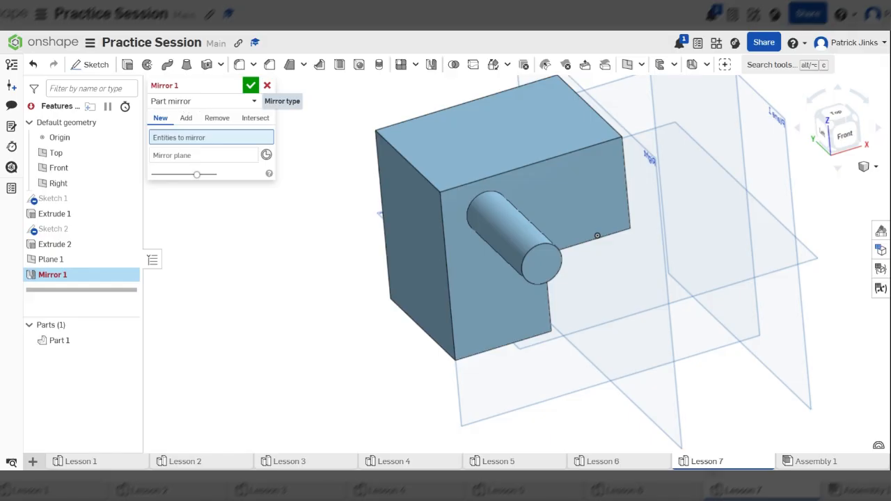
- Change the mirror type to Feature mirror and mirror the peg extrusion about the block's back face
click(241, 104)
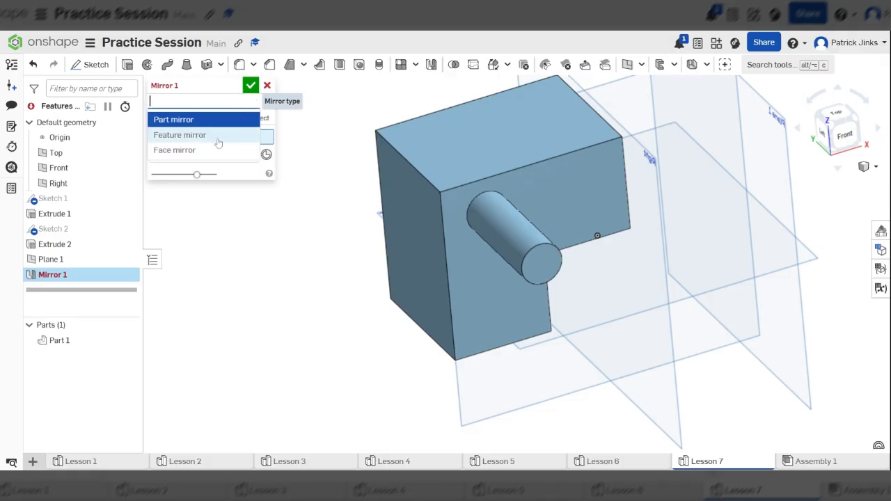
click(180, 135)
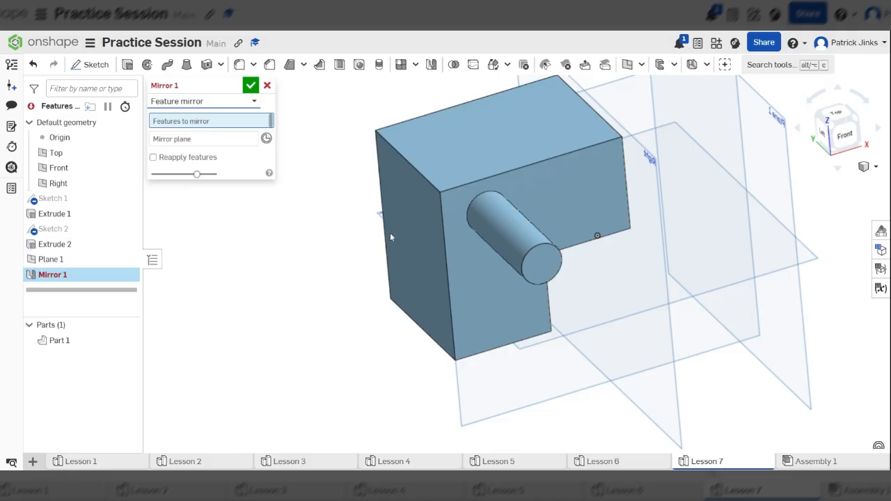
click(515, 224)
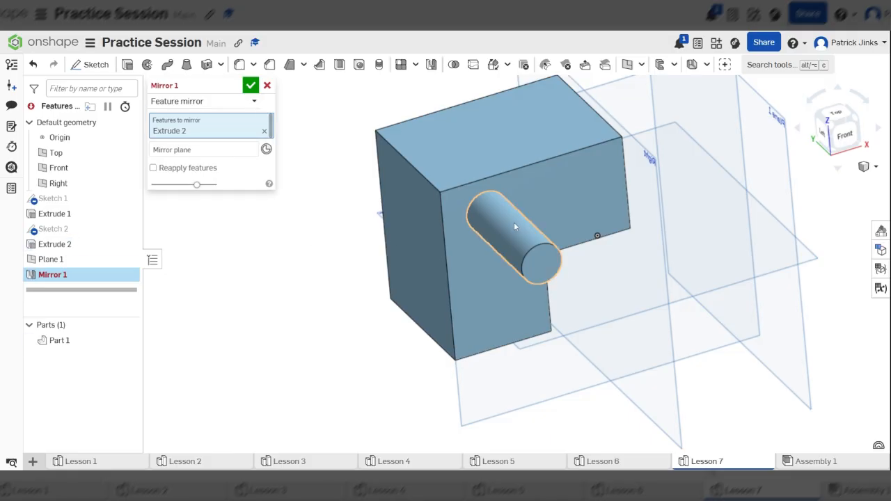
click(227, 155)
scroll(276, 297, down, 3)
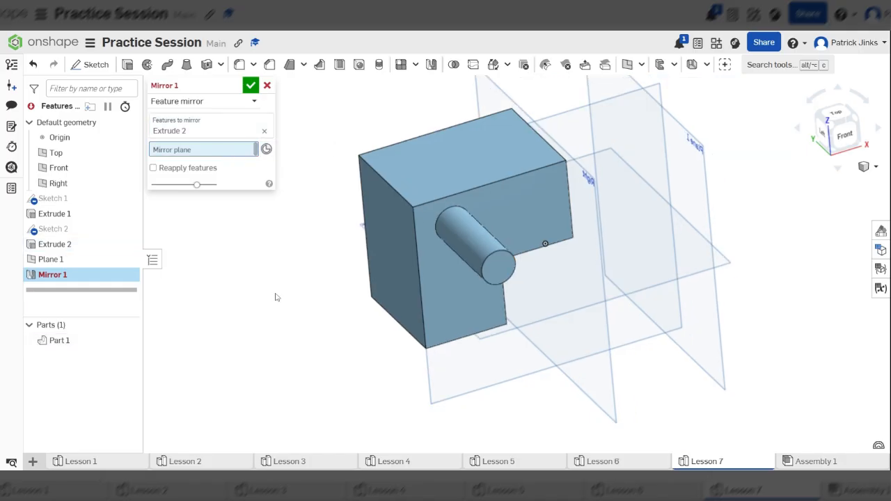
right_drag(360, 233, 514, 223)
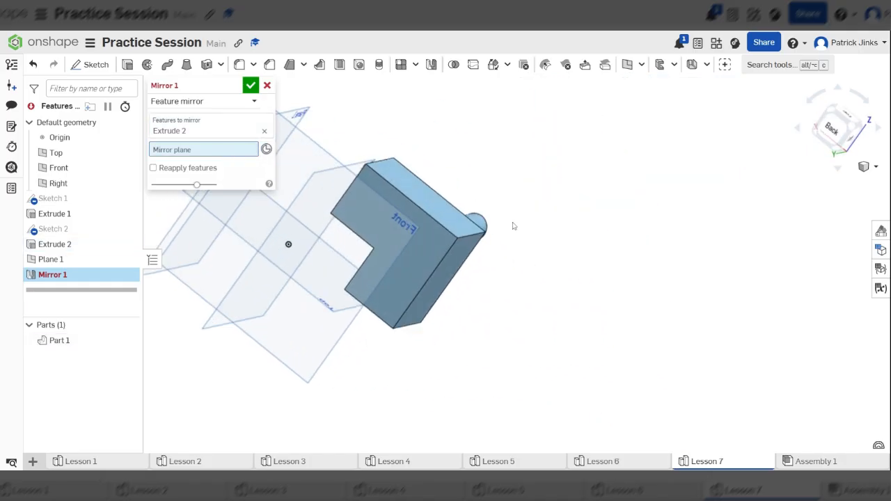
scroll(447, 260, up, 4)
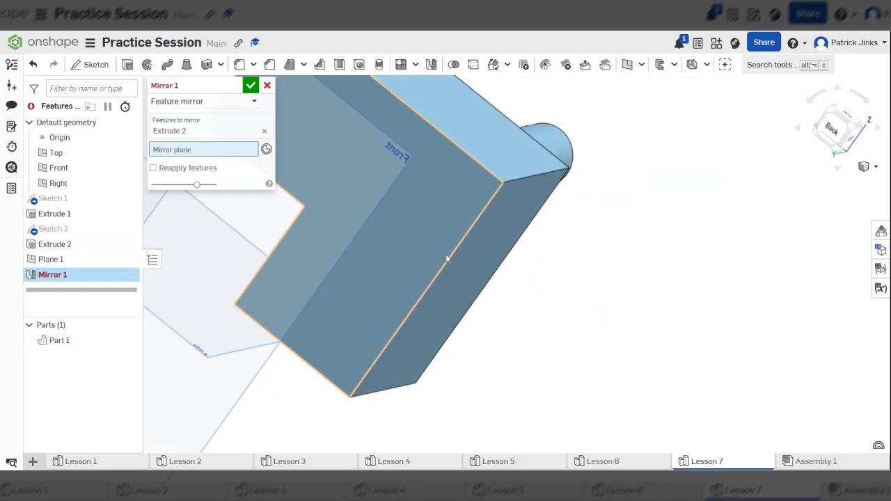
click(439, 203)
- Examine the mirrored peg preview around the block's back face in the Left view, and cancel the feature mirror
scroll(472, 258, down, 3)
right_drag(471, 259, 412, 249)
scroll(413, 249, down, 4)
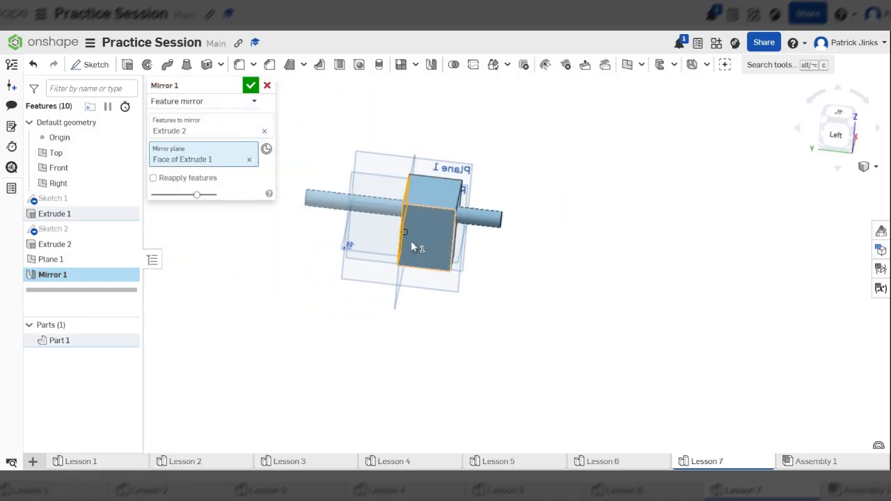
scroll(397, 239, up, 2)
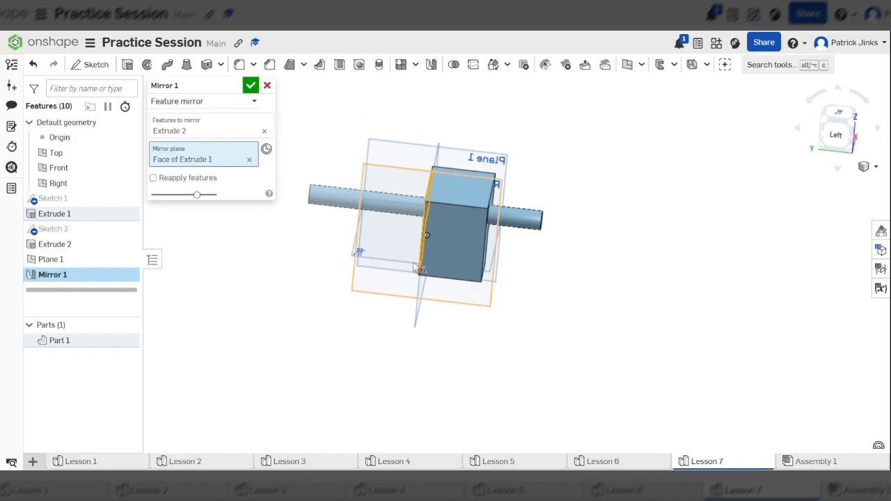
click(838, 138)
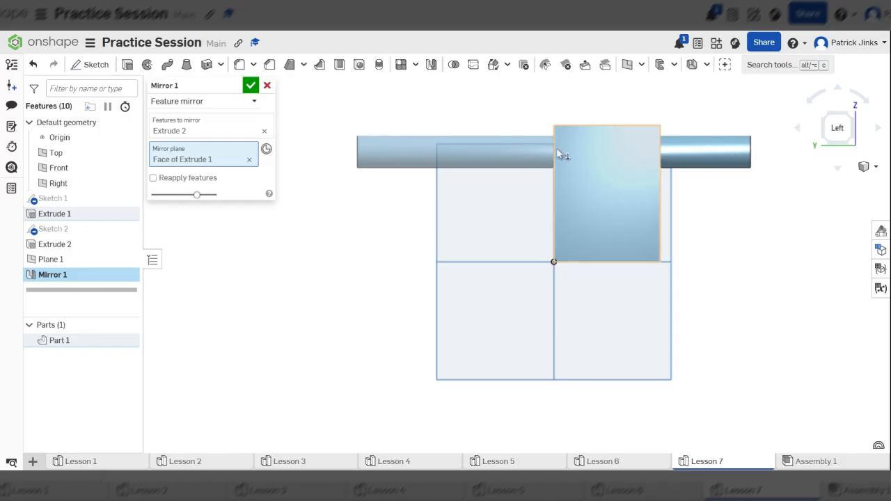
right_drag(557, 155, 537, 204)
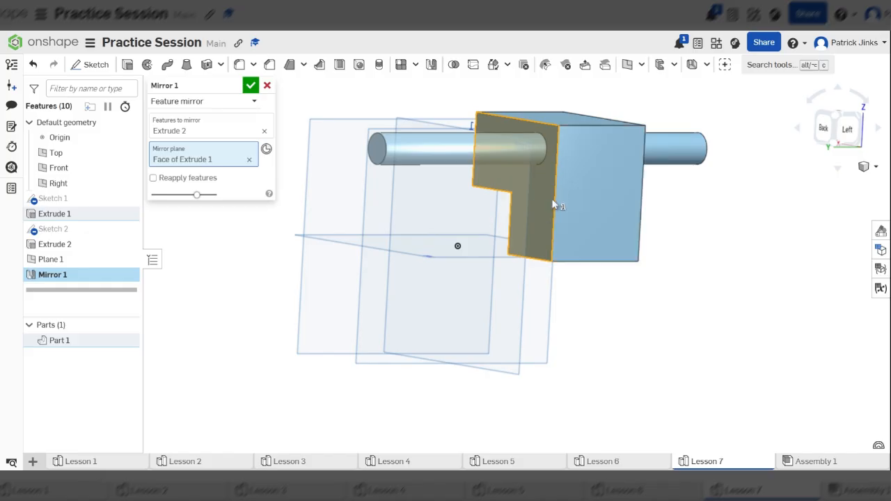
scroll(544, 192, up, 2)
scroll(523, 179, down, 3)
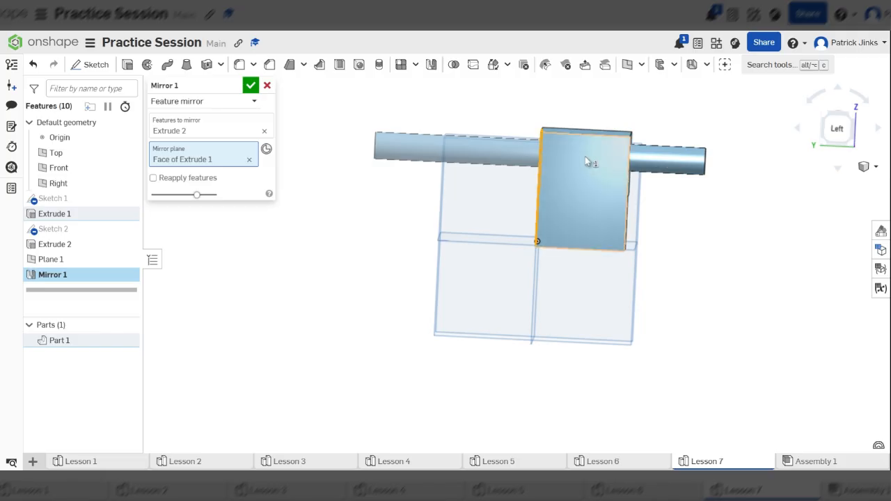
click(837, 128)
scroll(664, 207, down, 3)
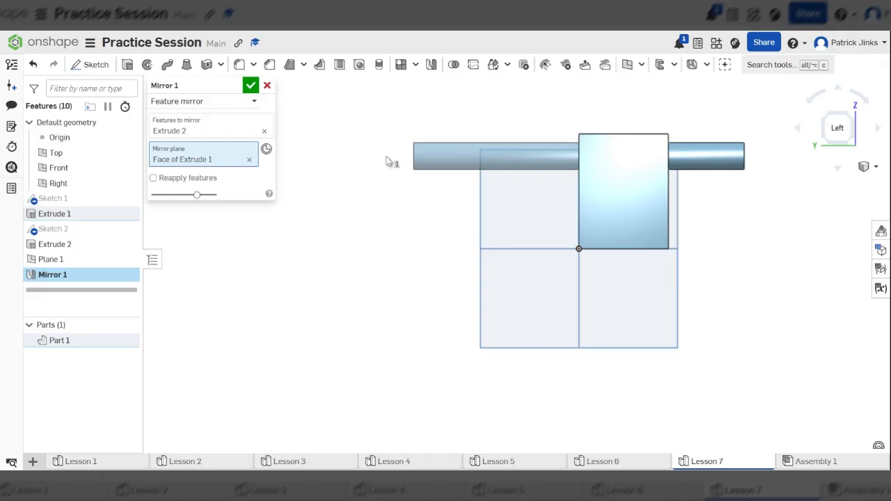
click(267, 86)
- Examine the block, its peg and the surrounding reference planes from above the Left side
scroll(571, 225, down, 3)
right_drag(656, 238, 670, 279)
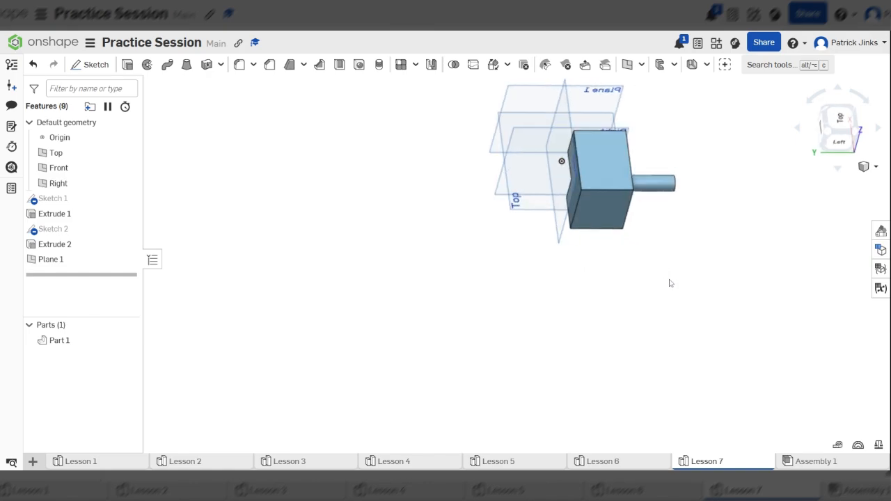
scroll(645, 251, up, 3)
scroll(606, 223, down, 2)
scroll(580, 269, down, 1)
scroll(581, 273, down, 1)
scroll(549, 151, up, 2)
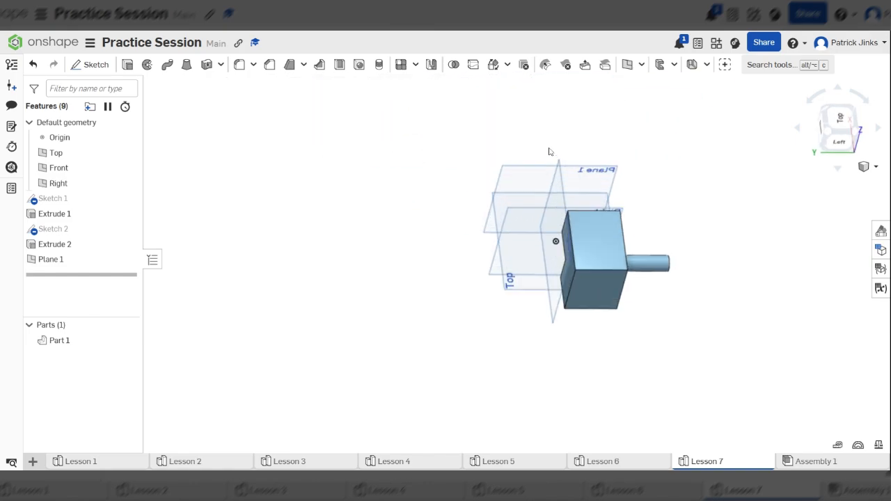
scroll(555, 306, up, 1)
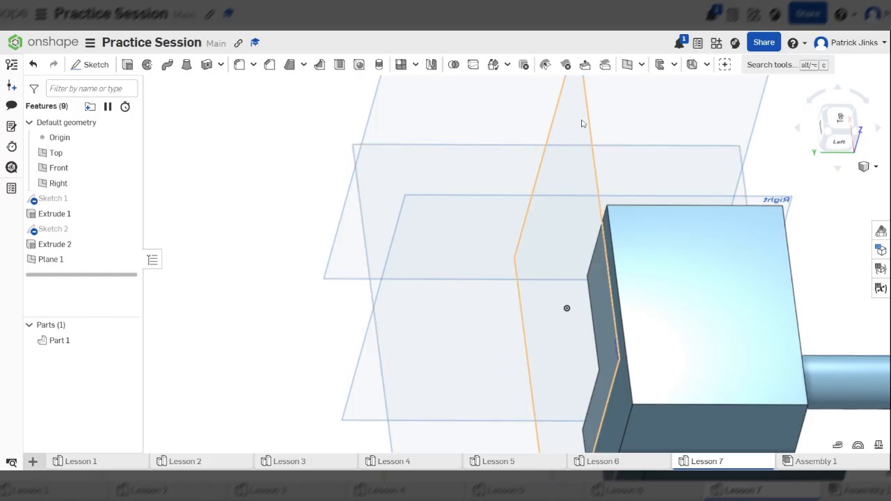
scroll(583, 123, down, 4)
scroll(580, 126, up, 3)
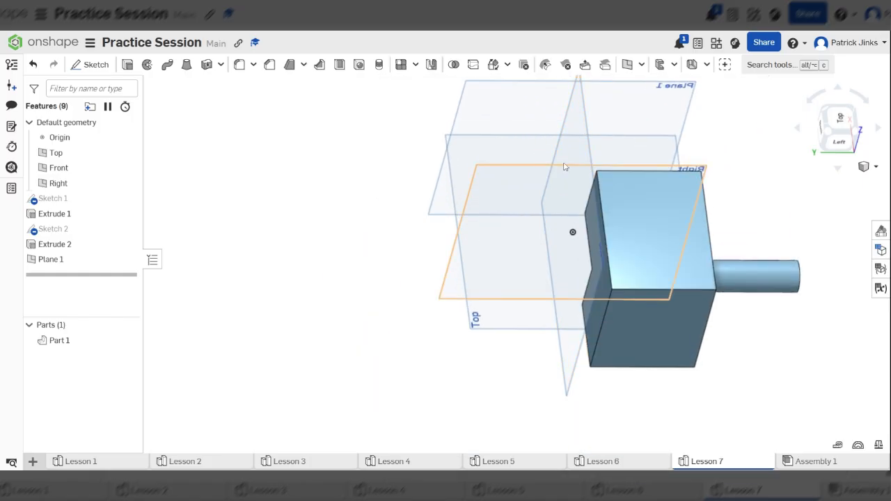
- Select the Front plane, examine where it lies relative to the block in the Top view and at an angle, and clear the selection
click(575, 139)
click(839, 117)
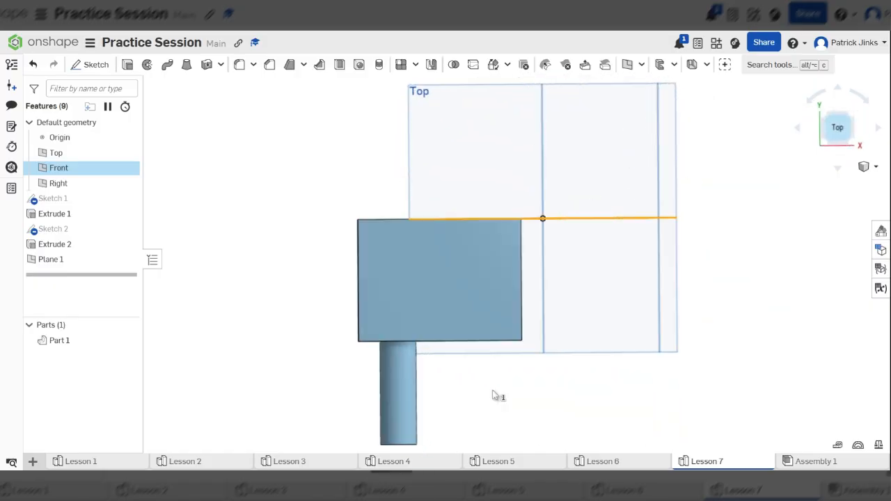
scroll(440, 289, down, 2)
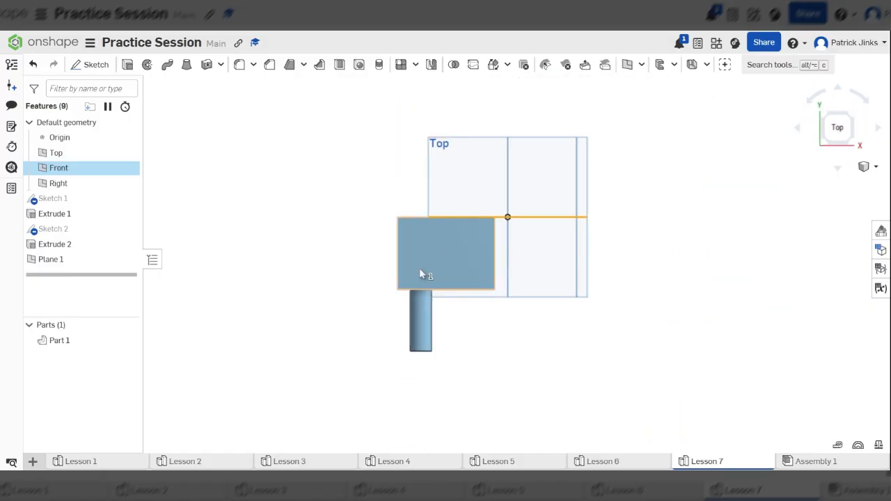
scroll(438, 309, up, 2)
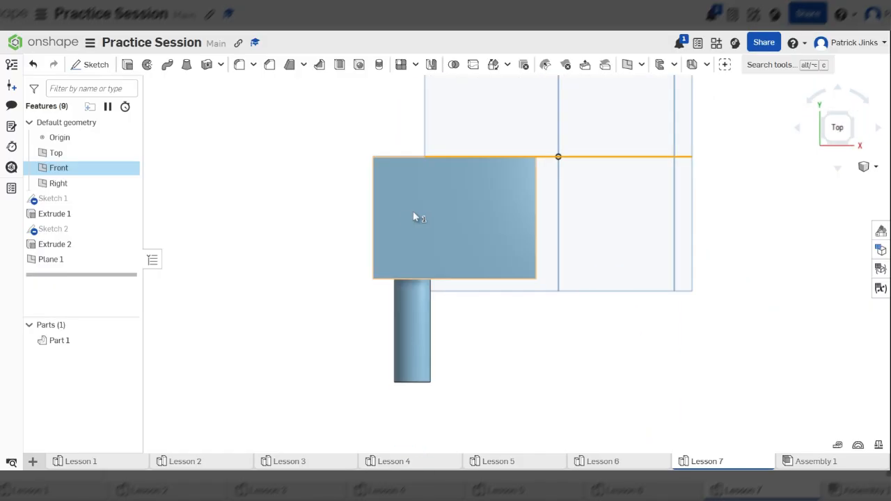
scroll(399, 220, up, 3)
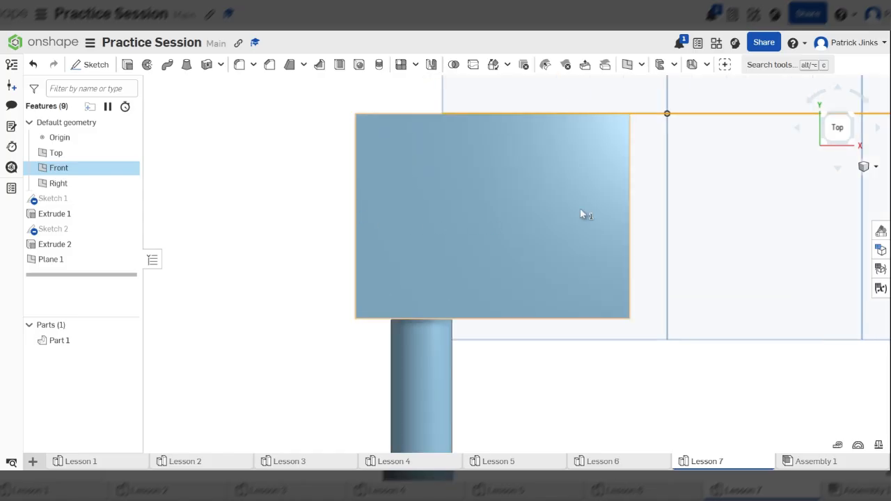
scroll(513, 205, down, 5)
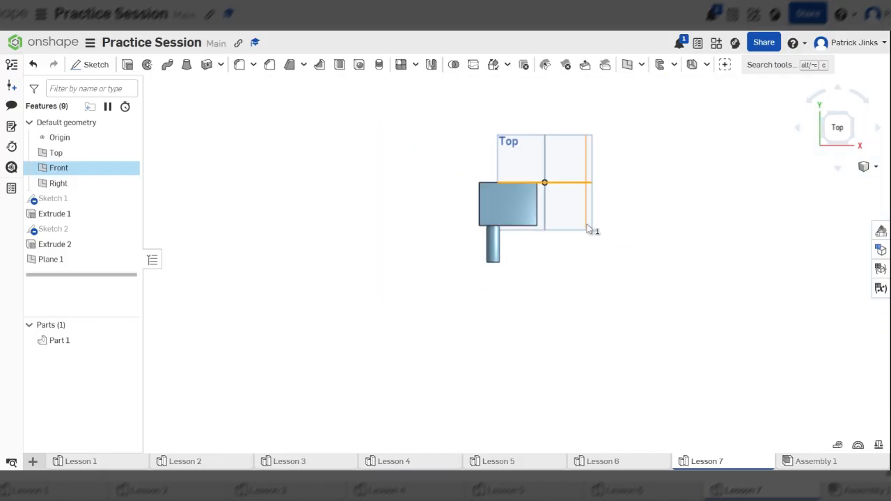
scroll(544, 180, up, 3)
right_drag(604, 197, 599, 176)
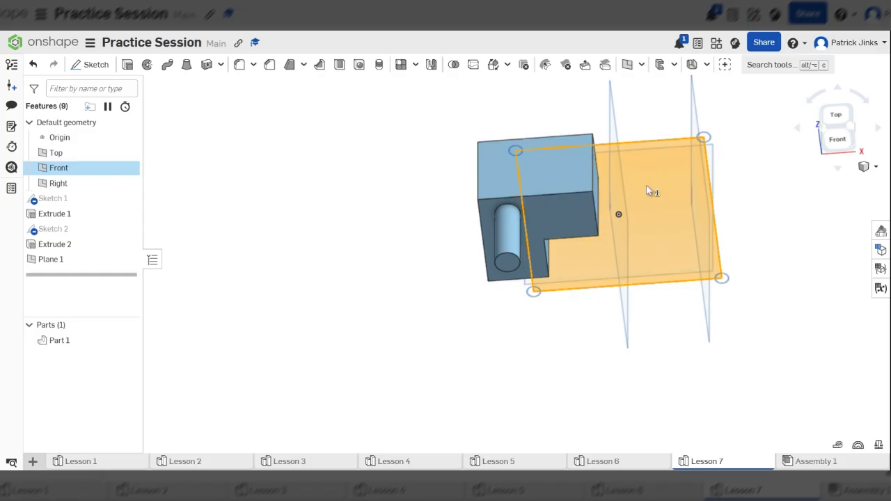
click(796, 189)
- Set the depth of the L-shaped block's extrusion to 60 mm
scroll(335, 227, down, 1)
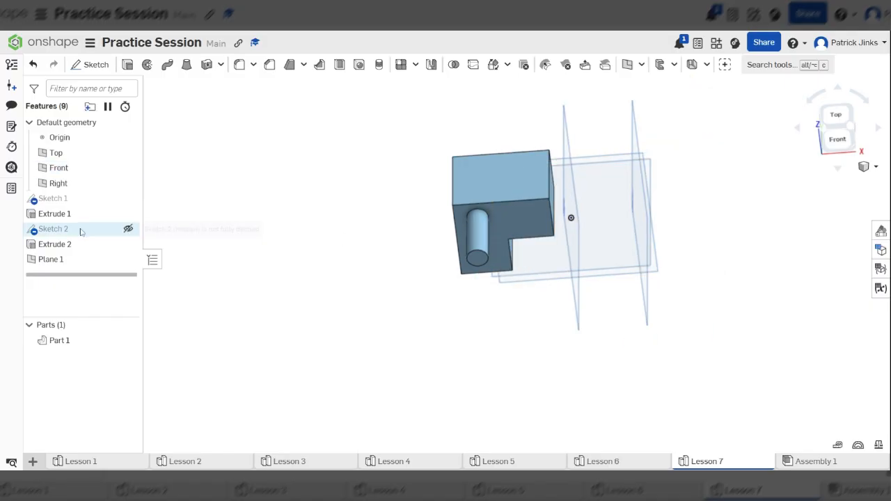
right_drag(397, 189, 390, 211)
double_click(132, 213)
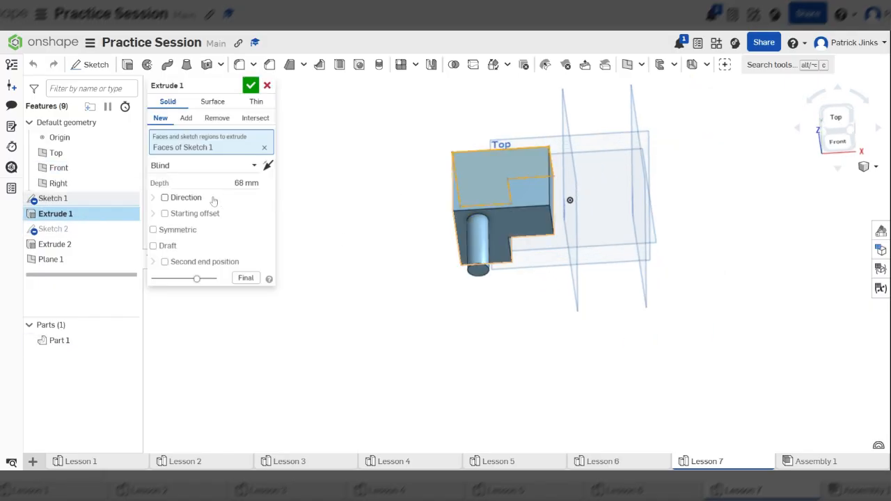
click(247, 184)
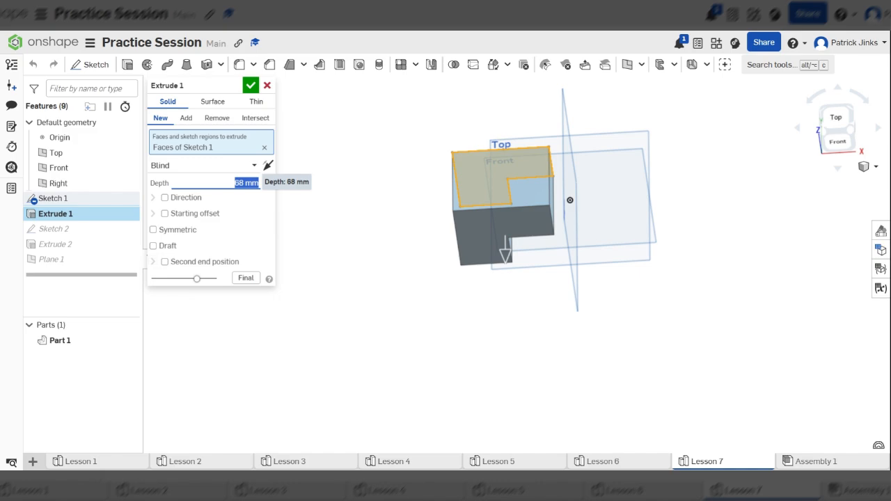
text(60)
key(Return)
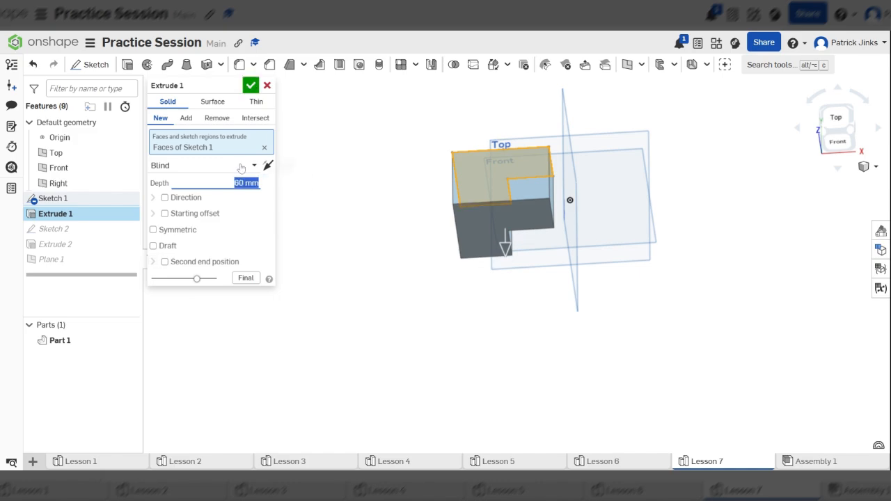
click(253, 85)
- Measure the block's side edge along the extrusion depth, view the block from the Top, and clear the selection
key(shift+5)
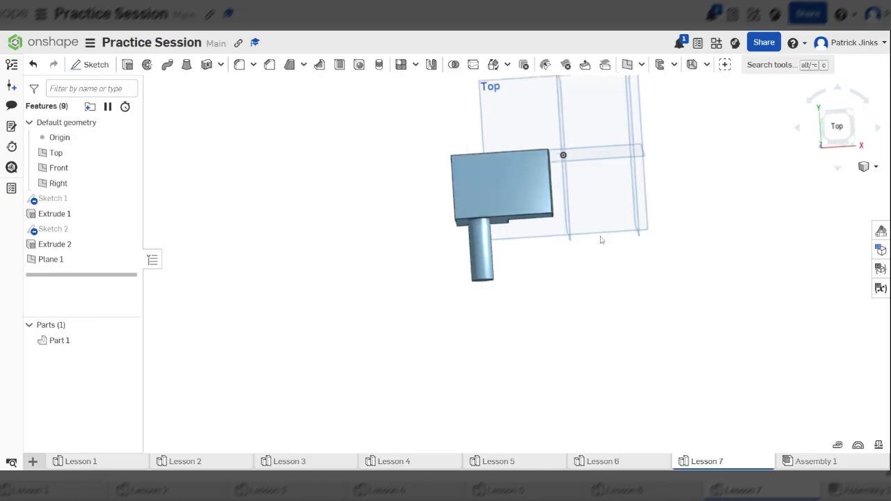
scroll(533, 181, up, 5)
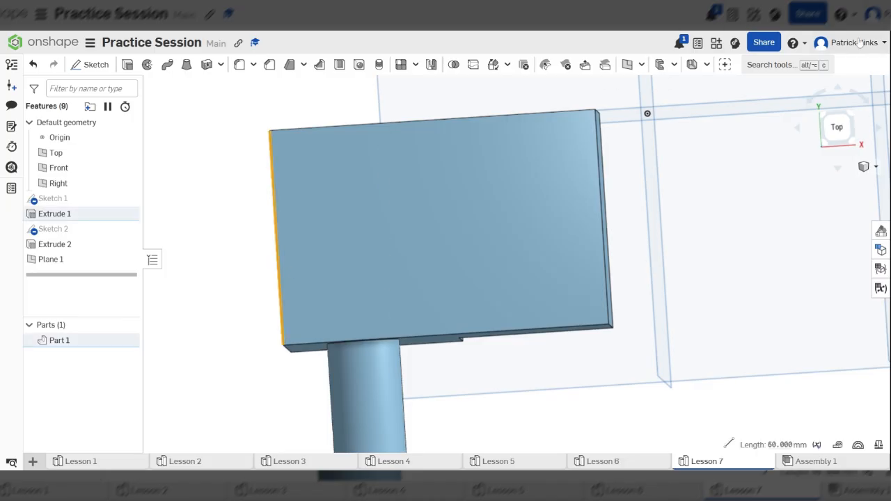
click(837, 127)
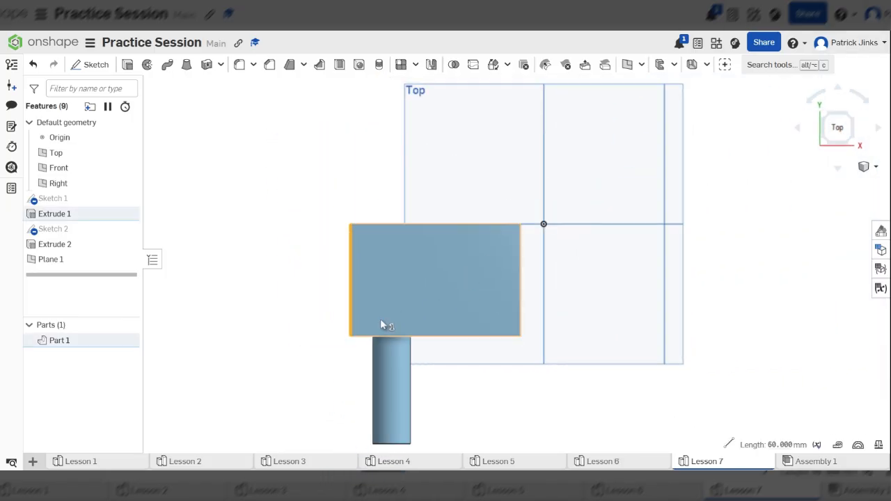
mouse_move(410, 322)
right_down()
mouse_move(416, 310)
mouse_move(390, 283)
mouse_move(408, 306)
mouse_move(420, 285)
mouse_move(404, 272)
mouse_move(425, 320)
right_up()
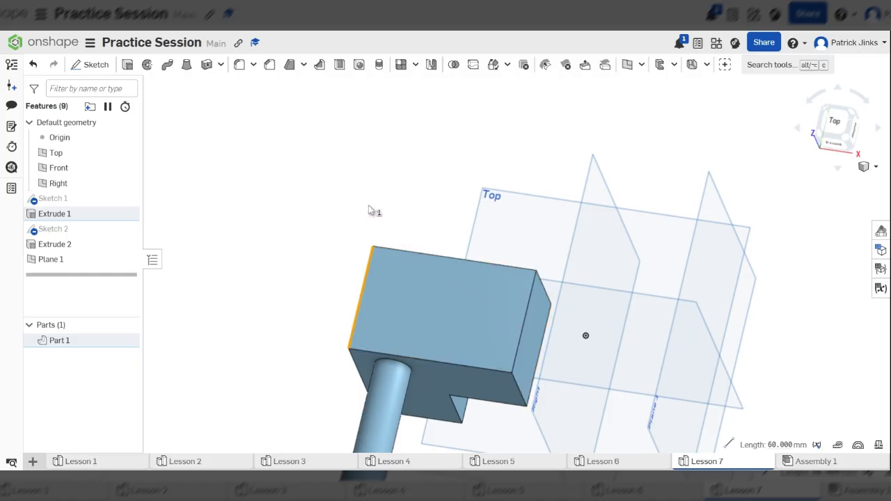
click(418, 211)
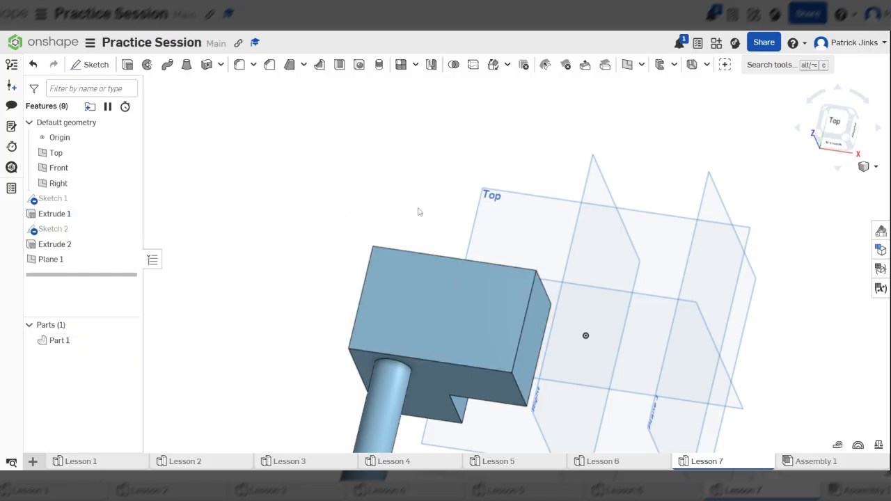
- Create a plane offset 30 mm from the Front plane, running through the block
click(644, 322)
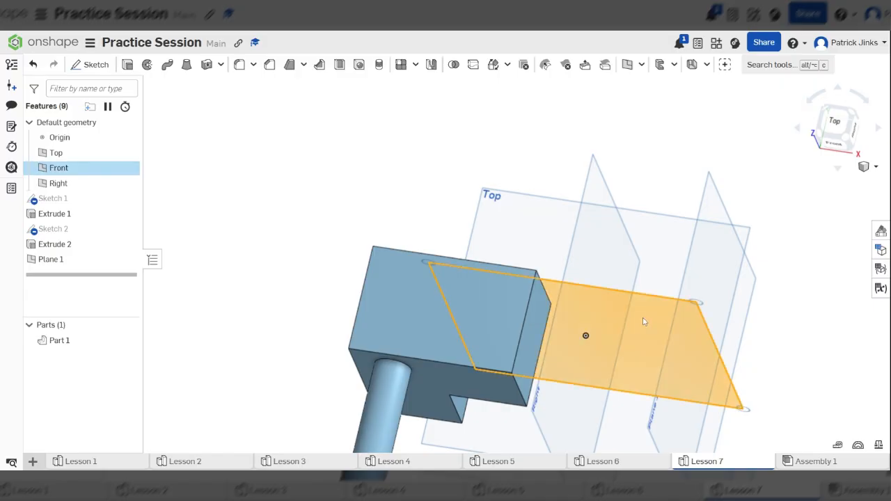
click(627, 65)
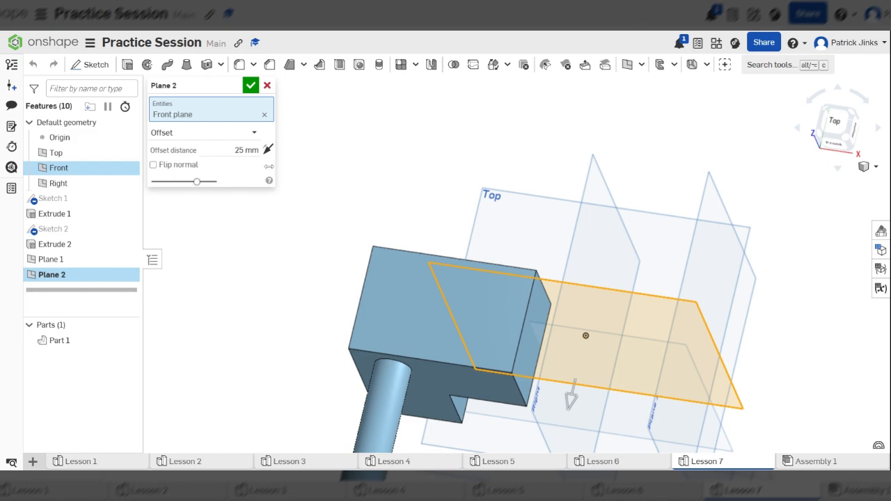
click(243, 150)
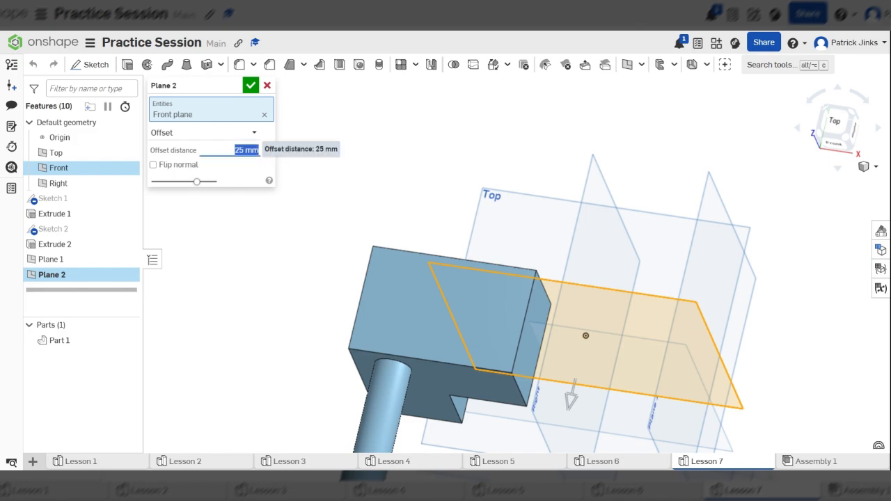
scroll(511, 149, down, 3)
scroll(457, 202, up, 2)
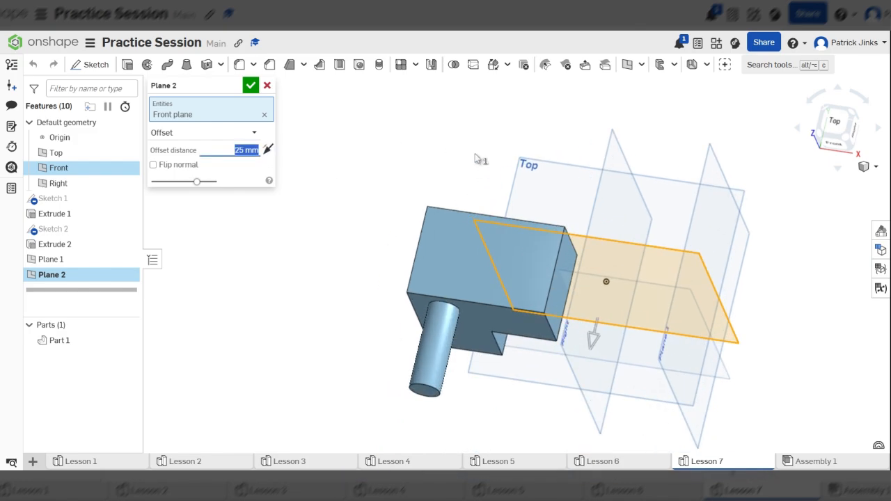
text(30)
click(251, 85)
- Select the new offset plane, examine its position across the block in the Top view and at an angle, and clear the selection
click(799, 130)
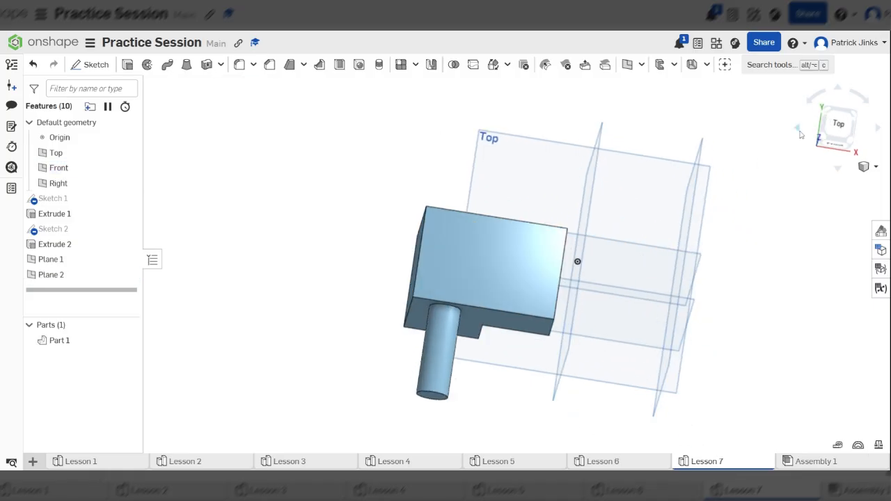
click(838, 124)
scroll(542, 288, up, 5)
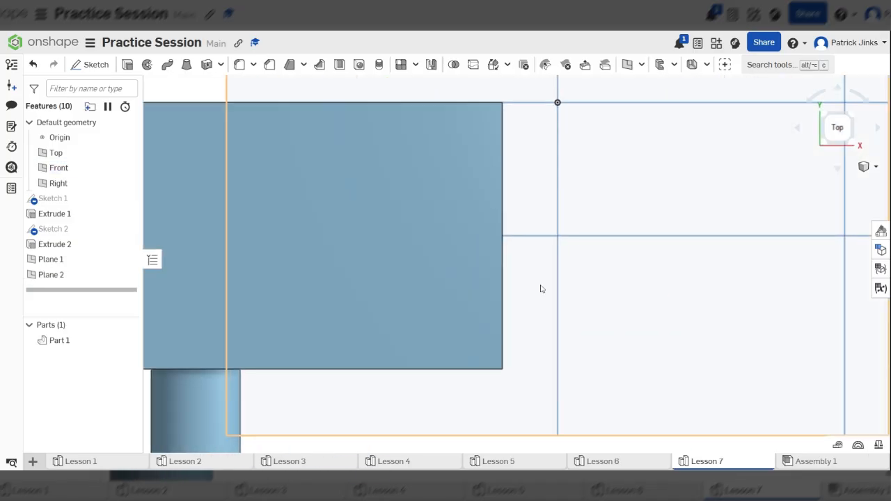
scroll(540, 286, up, 2)
click(528, 230)
scroll(497, 226, up, 3)
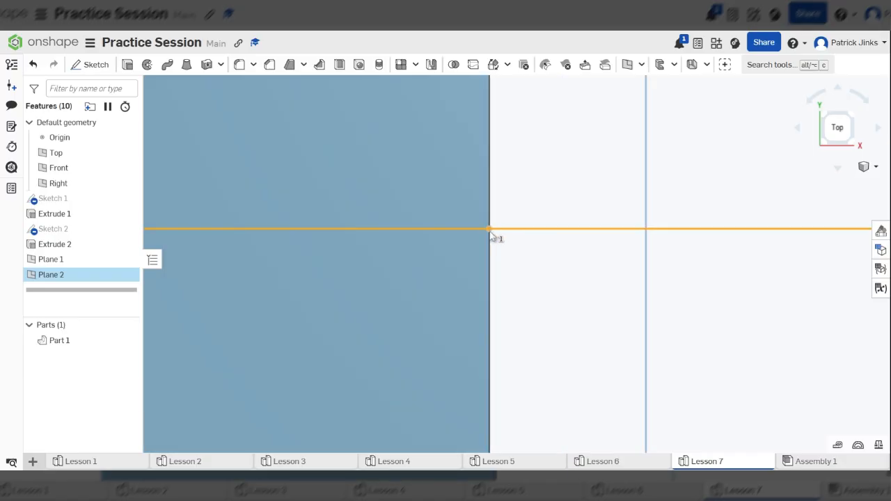
scroll(491, 237, down, 5)
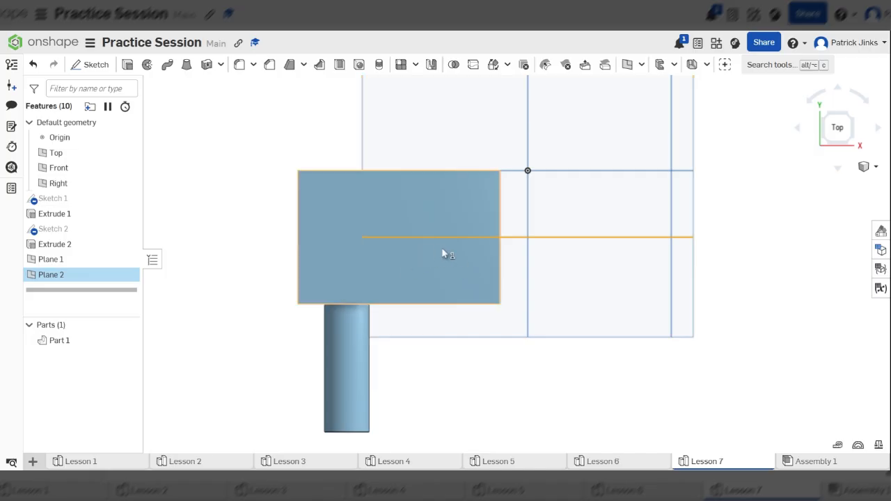
right_drag(443, 254, 388, 195)
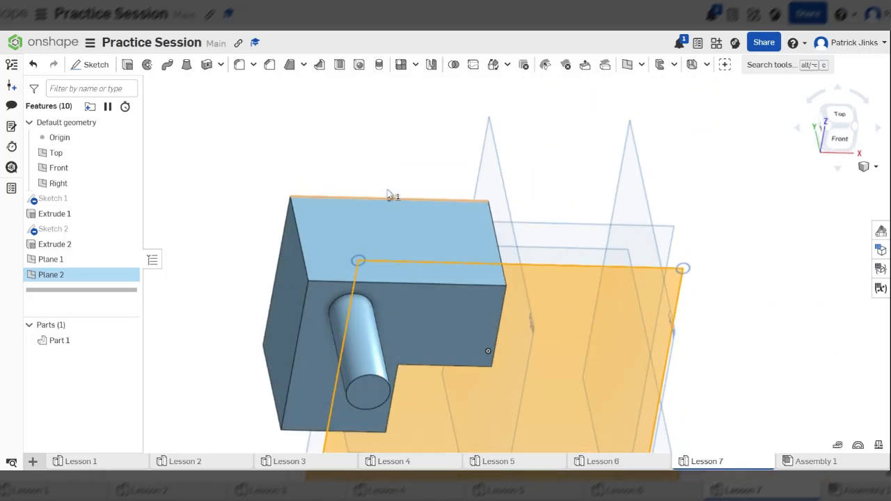
click(318, 136)
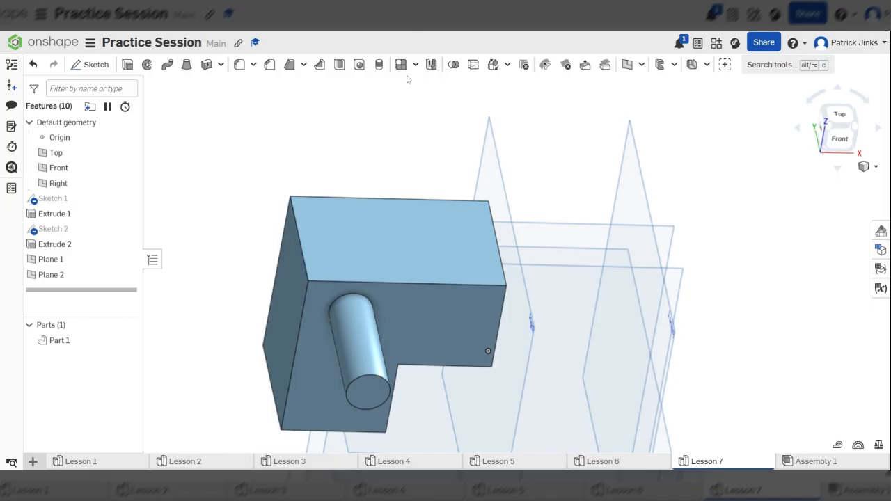
- Mirror the peg to the block's opposite side with a Feature mirror about the 30 mm offset plane
click(431, 64)
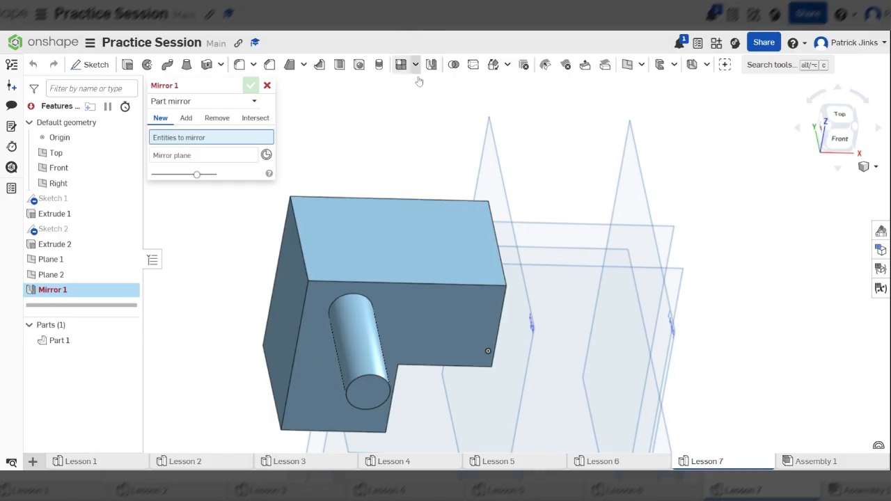
click(212, 104)
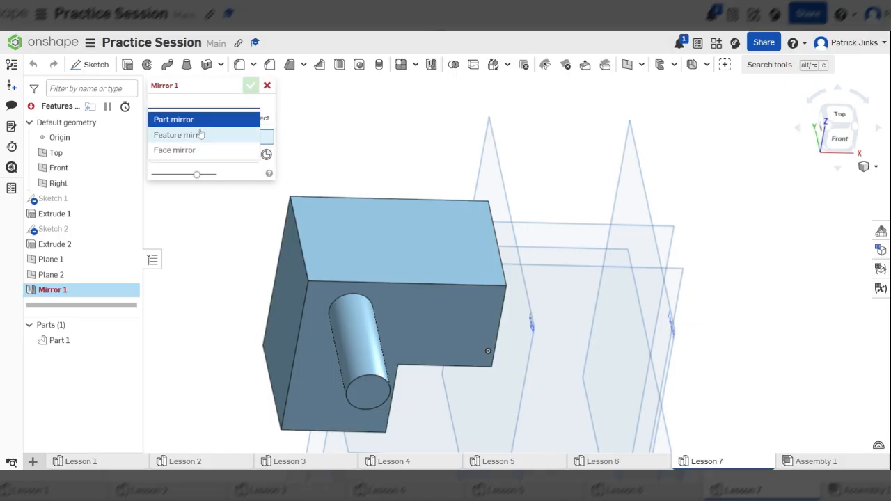
click(201, 135)
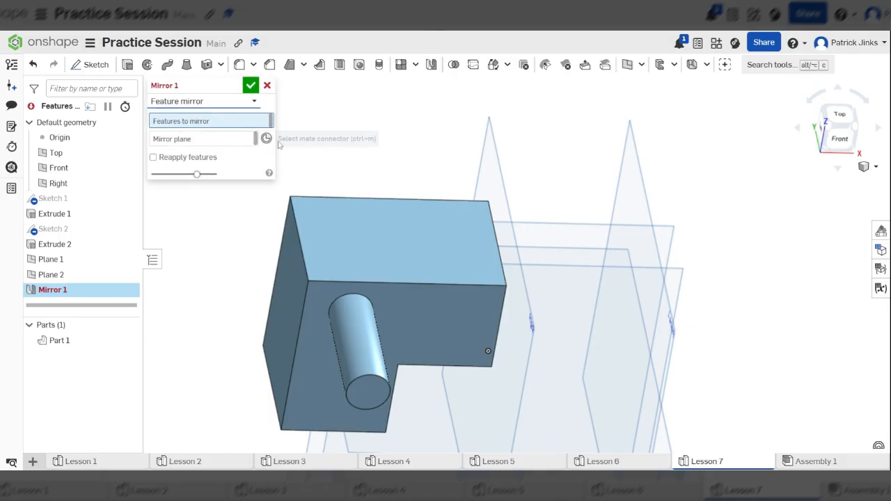
click(357, 366)
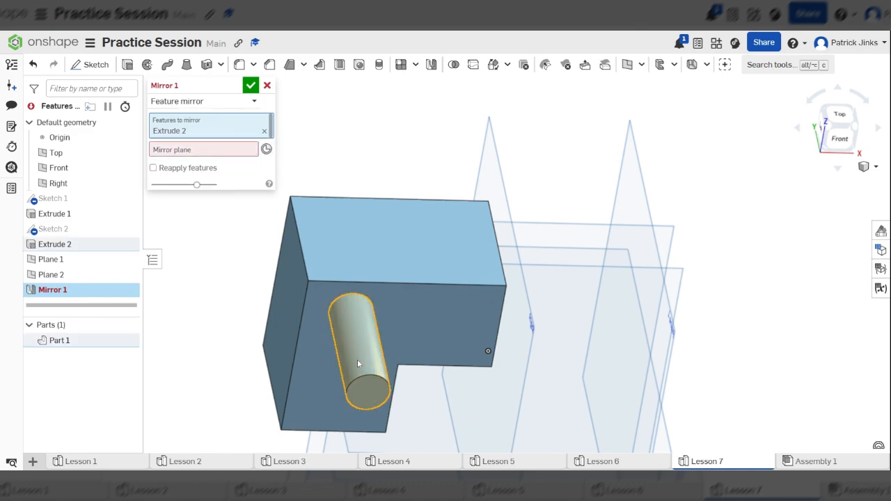
click(183, 151)
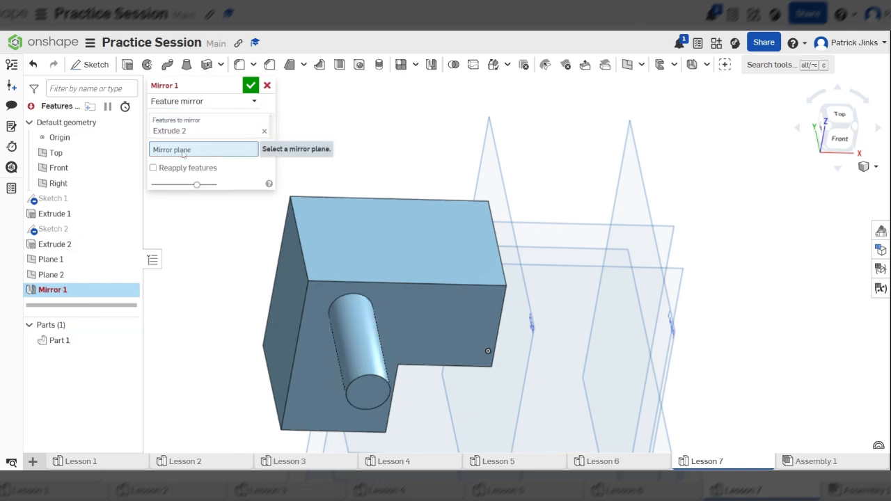
right_drag(543, 265, 593, 300)
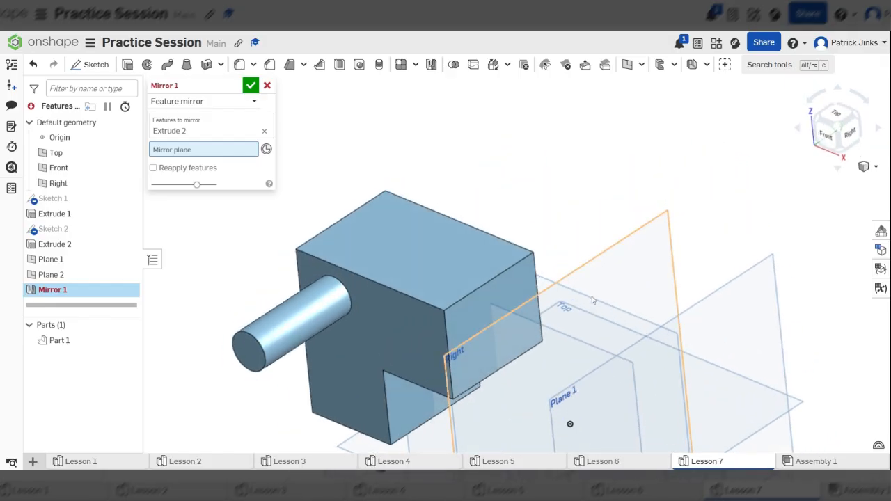
click(553, 366)
right_drag(422, 225, 526, 275)
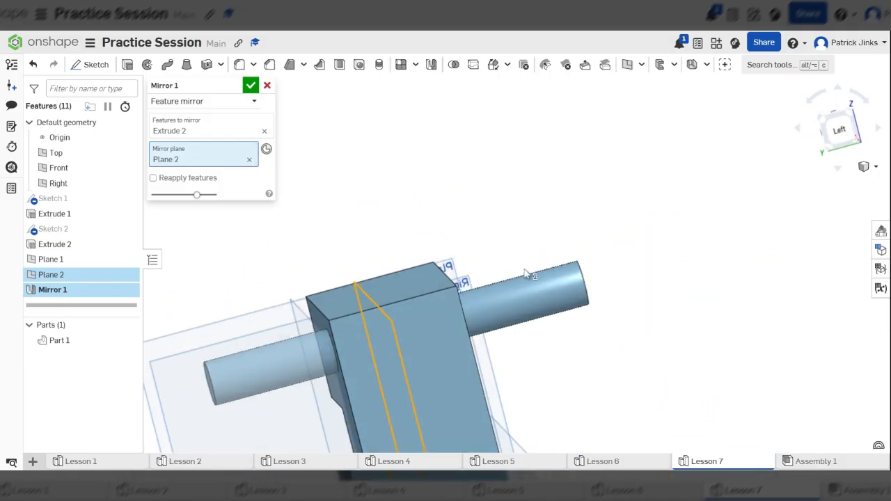
click(823, 141)
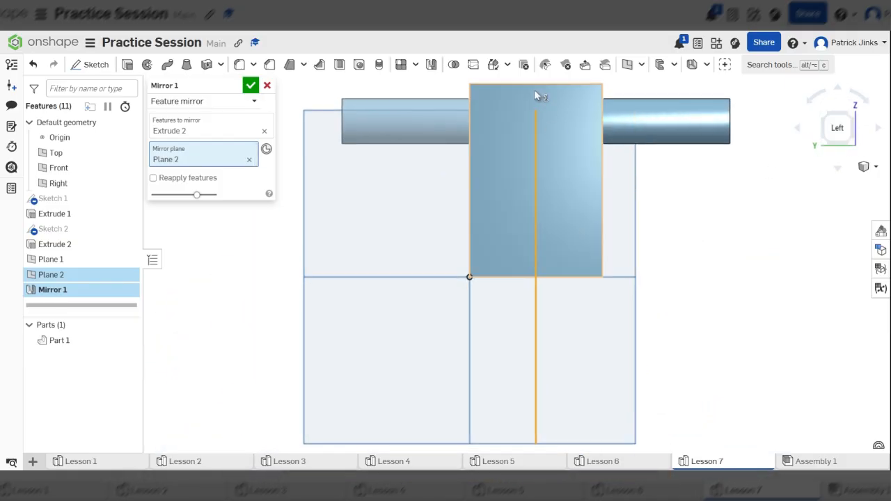
click(250, 85)
- Delete the 30 mm offset plane running through the block and the mirror feature that relies on it
scroll(381, 256, down, 3)
scroll(446, 223, up, 3)
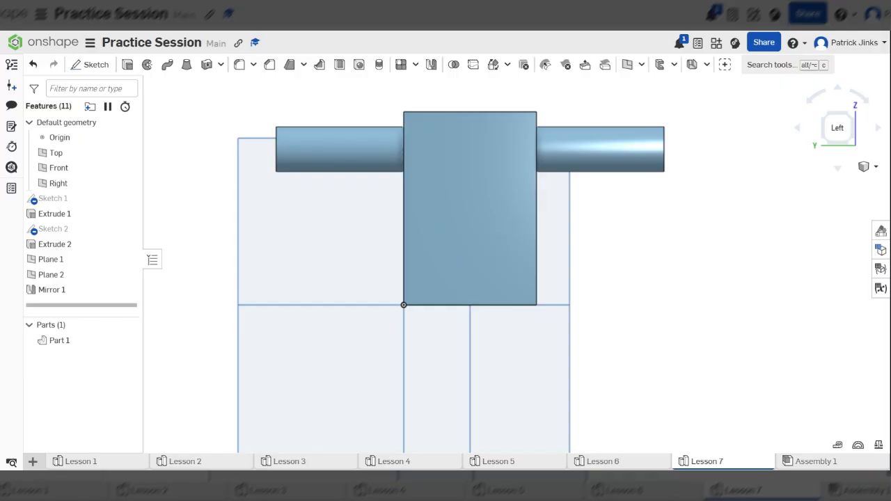
right_drag(491, 250, 479, 273)
scroll(478, 272, down, 5)
scroll(470, 169, up, 4)
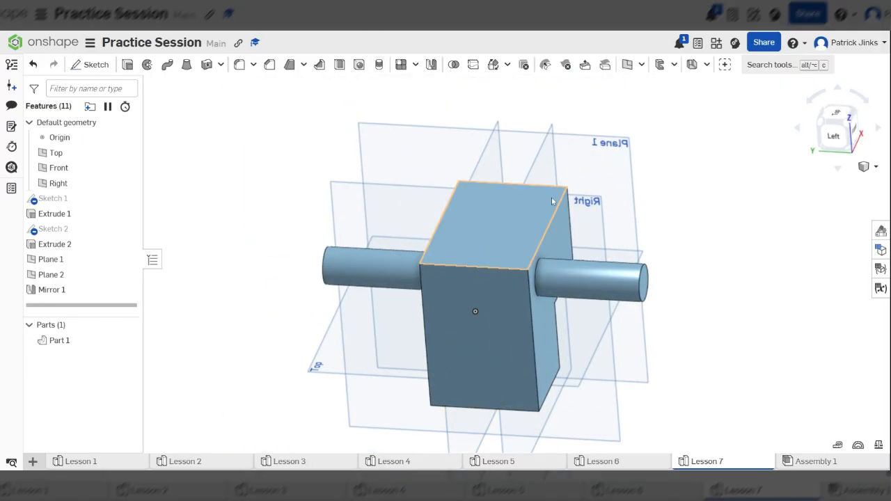
mouse_move(547, 166)
right_down()
mouse_move(508, 195)
mouse_move(552, 167)
right_up()
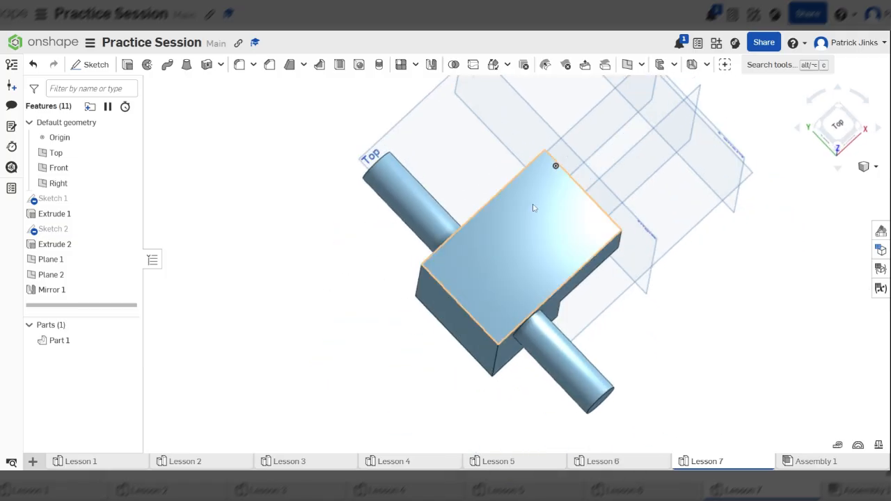
click(628, 163)
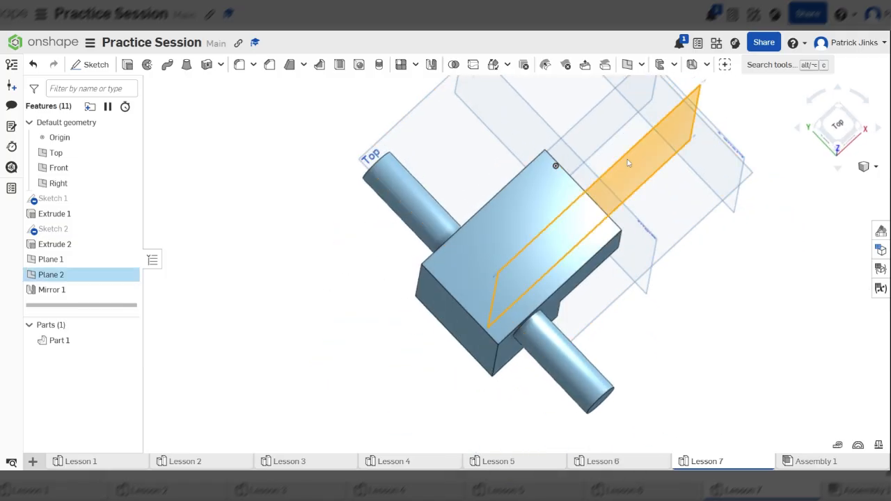
key(Delete)
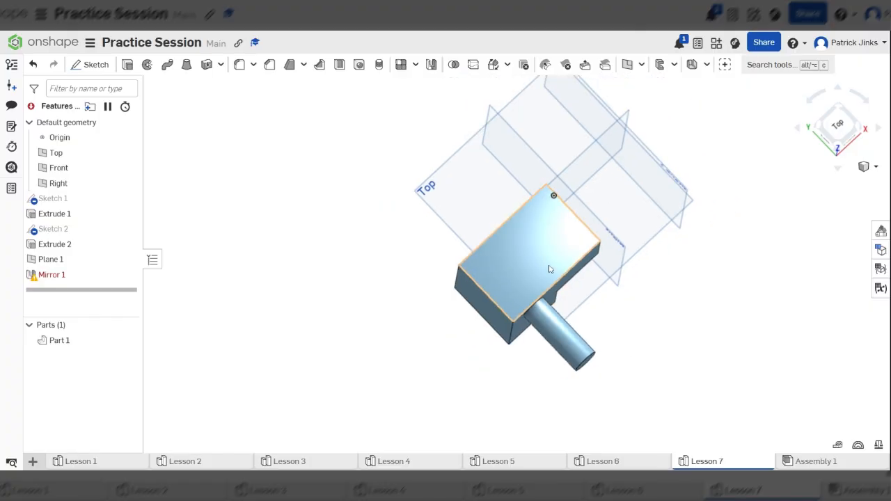
right_drag(550, 269, 564, 293)
click(62, 282)
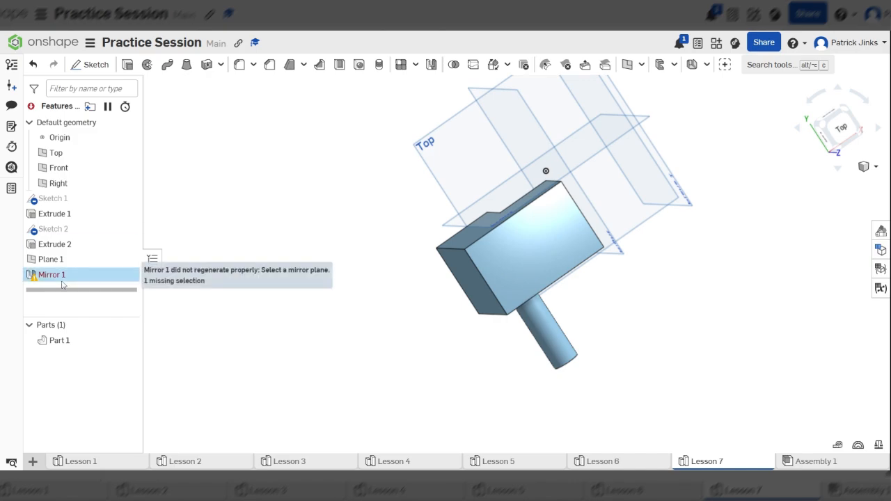
key(Delete)
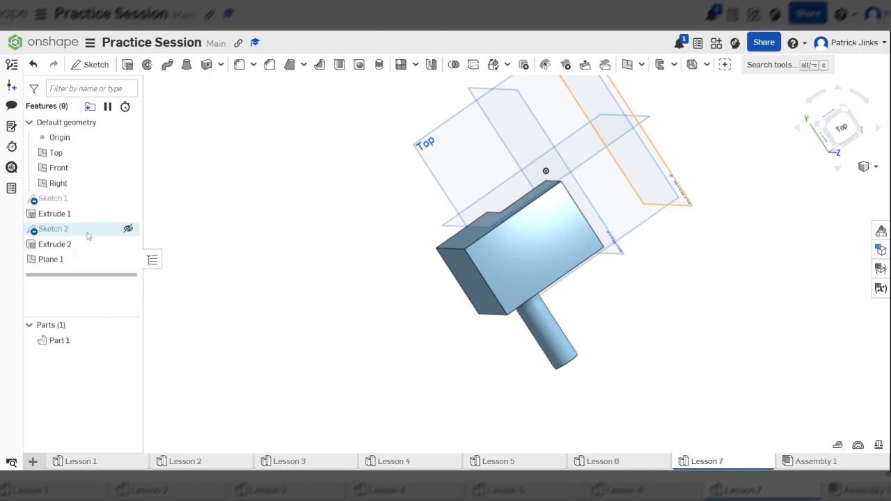
- Open the L-shaped profile sketch on the Front plane, examine it, and close it
double_click(53, 199)
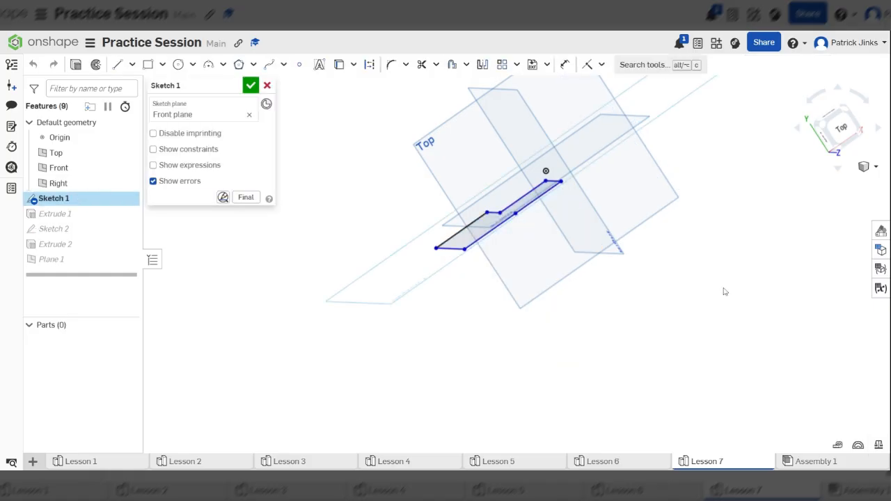
mouse_move(616, 243)
right_down()
mouse_move(585, 275)
mouse_move(611, 247)
mouse_move(632, 269)
right_up()
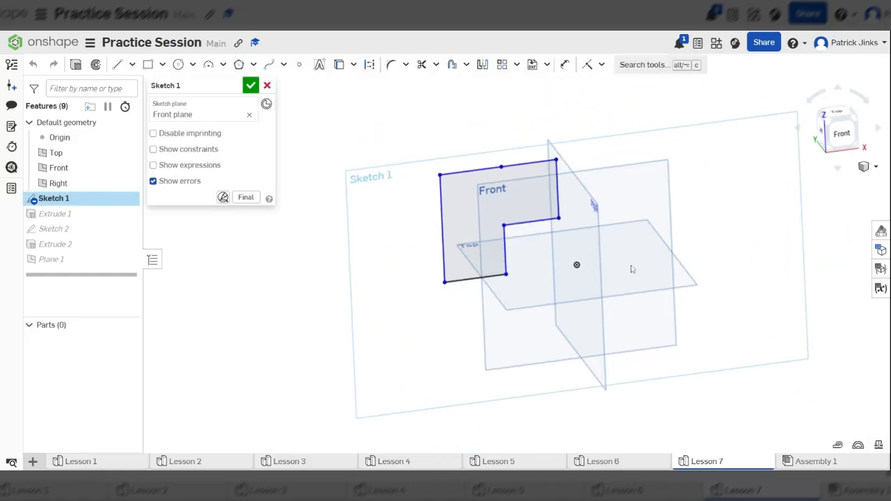
mouse_move(569, 227)
right_down()
mouse_move(550, 251)
mouse_move(556, 265)
mouse_move(355, 160)
right_up()
click(250, 85)
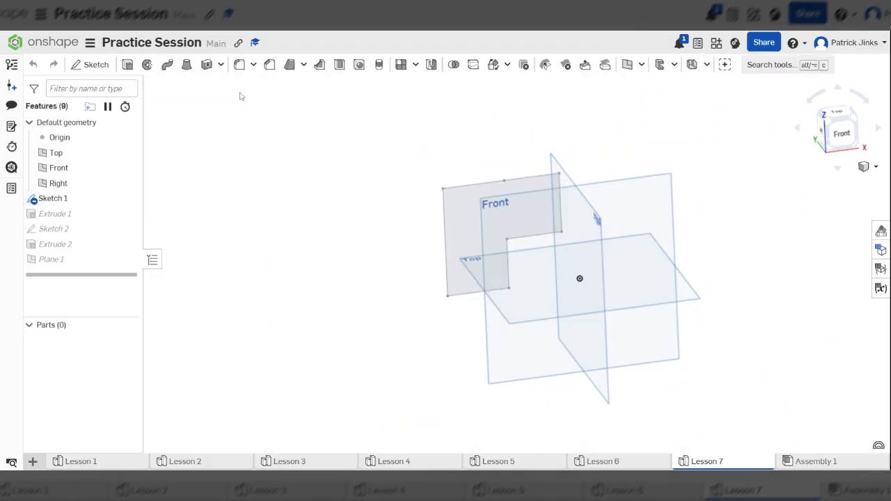
- Edit the L-shaped block's extrusion to be symmetric about the Front plane
double_click(55, 214)
right_drag(439, 268, 537, 331)
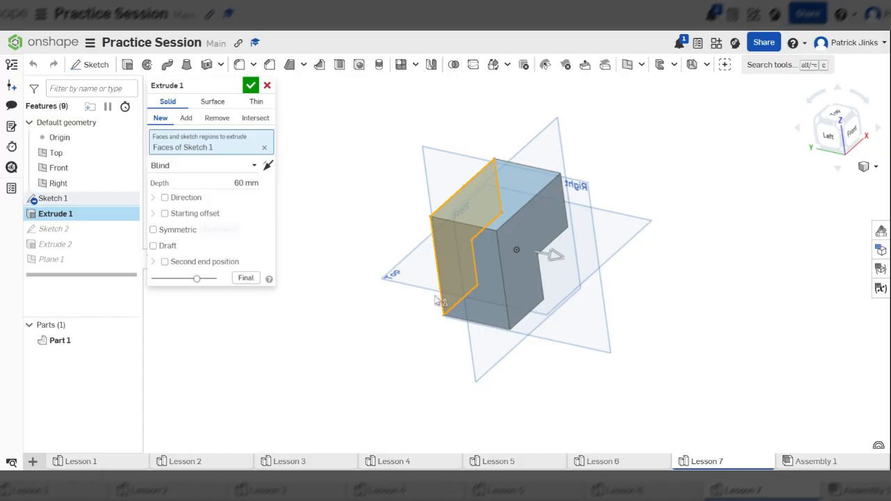
right_drag(562, 310, 588, 282)
click(839, 127)
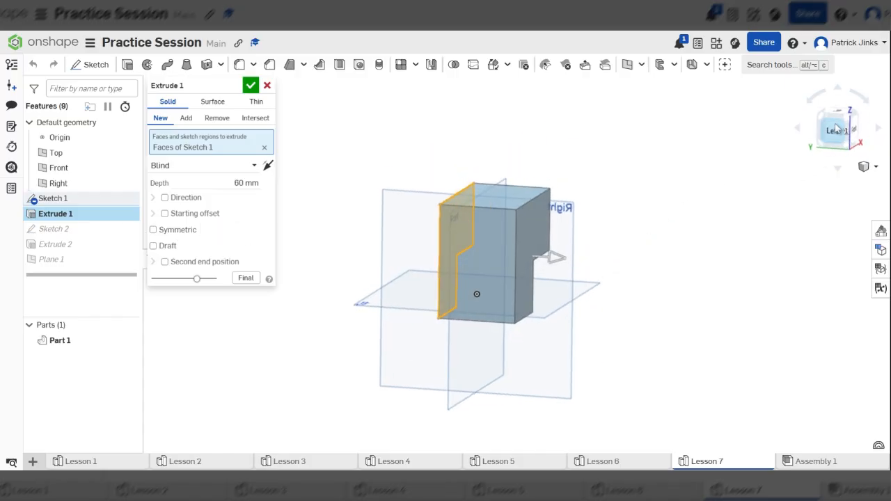
scroll(519, 272, up, 3)
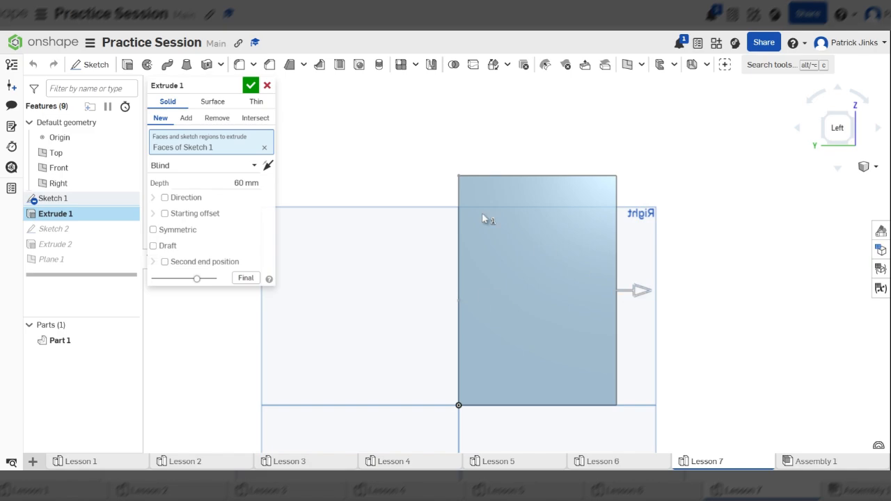
scroll(388, 185, down, 1)
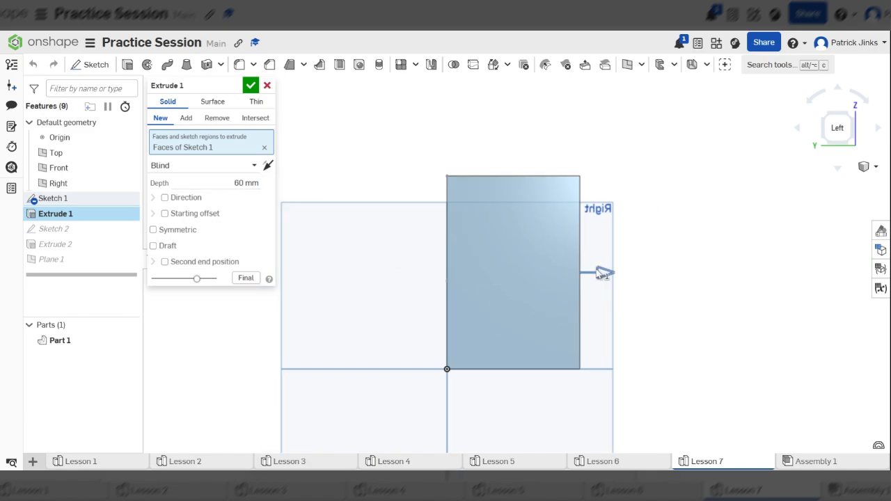
click(154, 230)
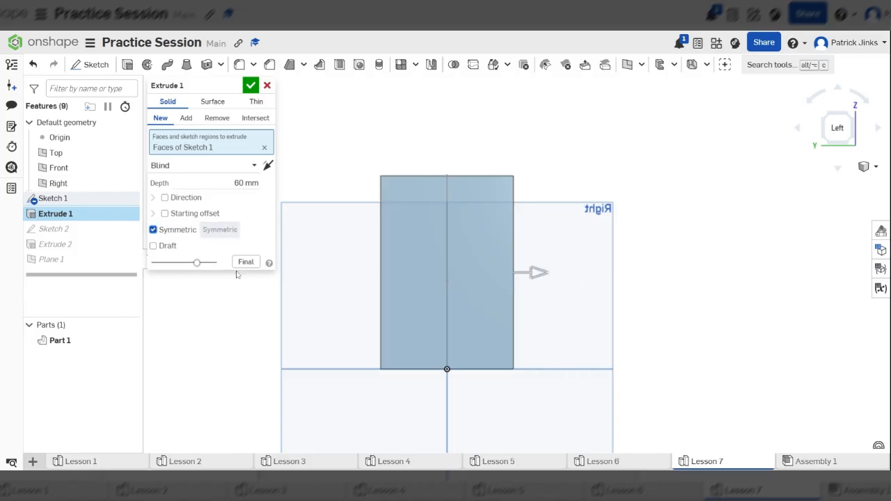
- Set the symmetric extrusion's total depth to 60 mm and accept the edit
scroll(328, 357, down, 1)
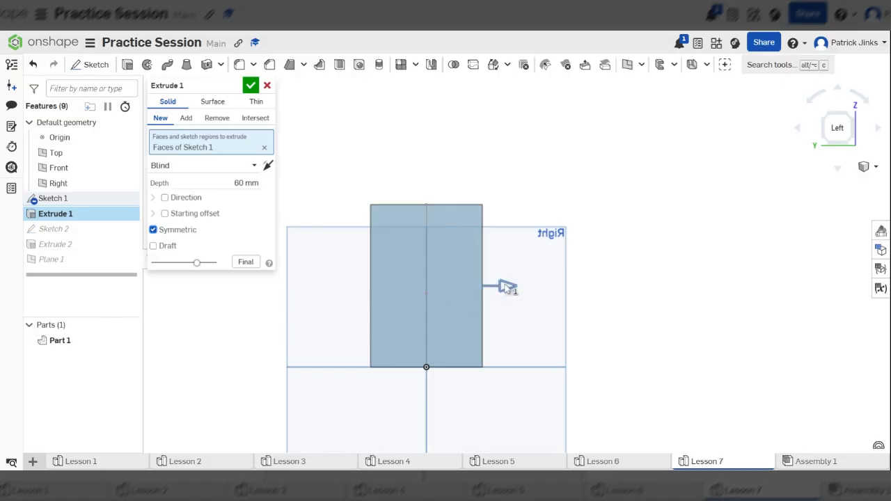
drag(507, 289, 484, 280)
text(60)
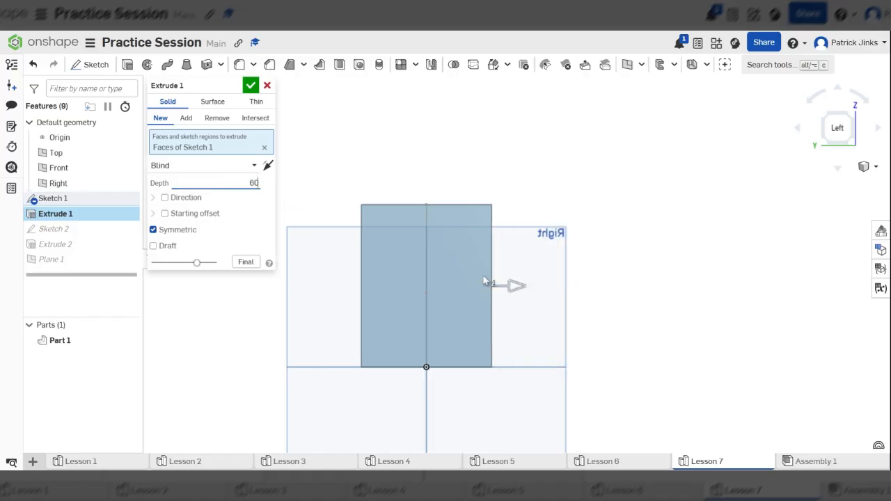
key(Return)
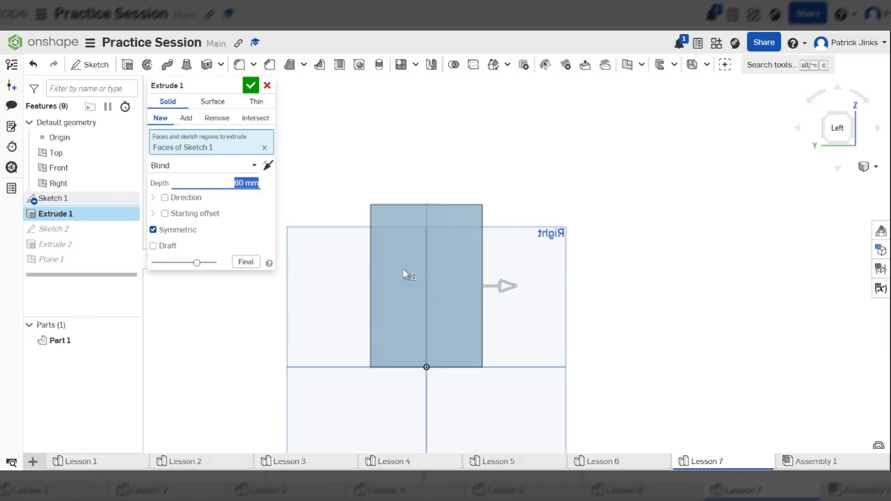
scroll(384, 292, up, 1)
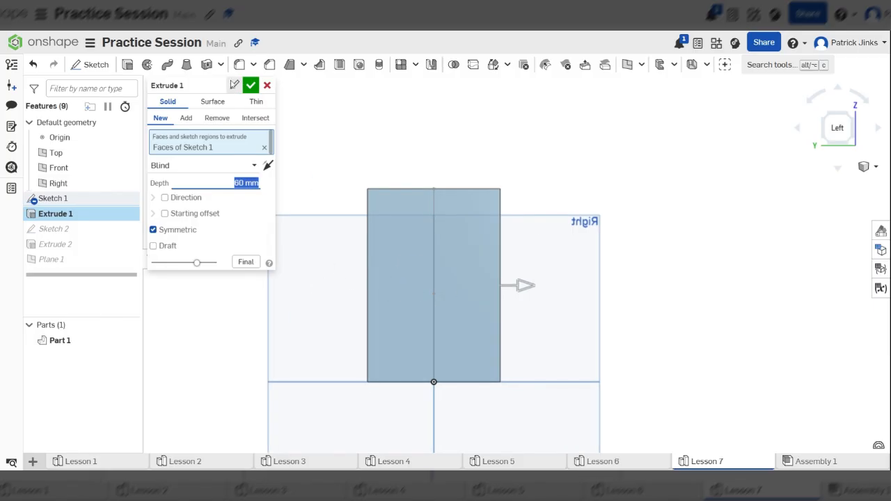
click(250, 85)
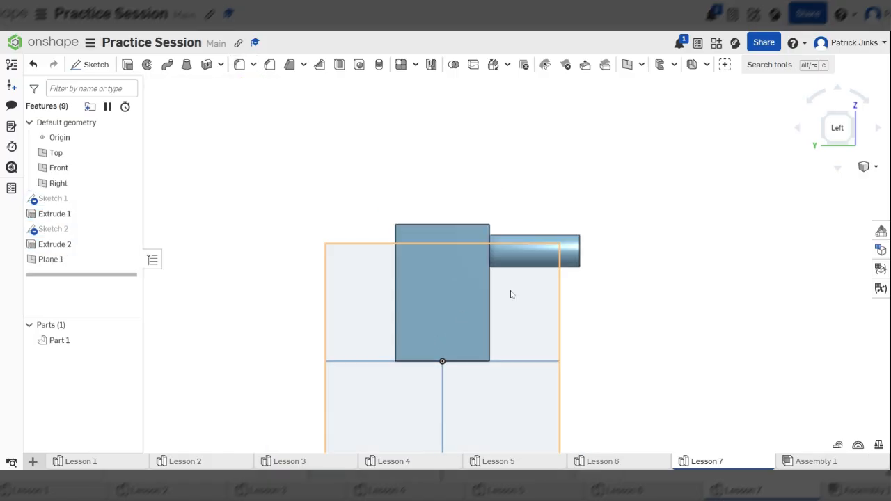
- Start a Feature mirror with the peg's extrusion as the feature to mirror
right_drag(526, 242, 499, 278)
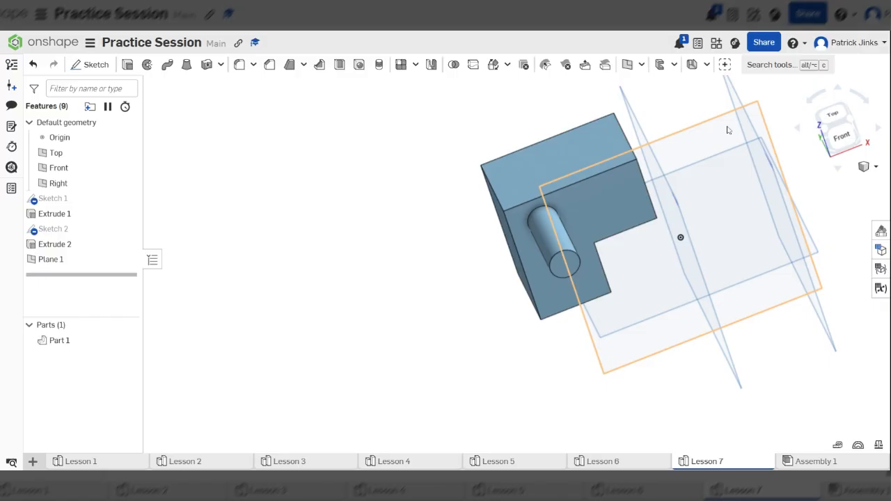
right_drag(711, 138, 646, 129)
right_drag(517, 205, 575, 181)
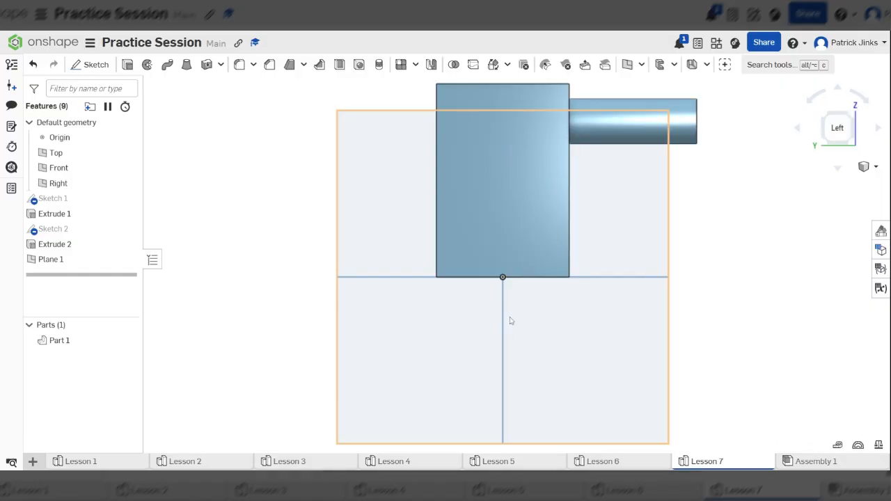
scroll(497, 357, down, 3)
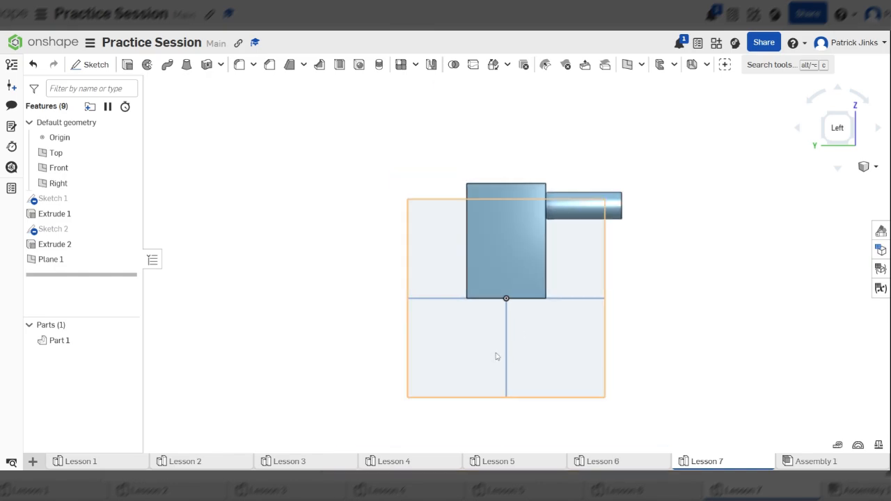
right_drag(496, 356, 344, 179)
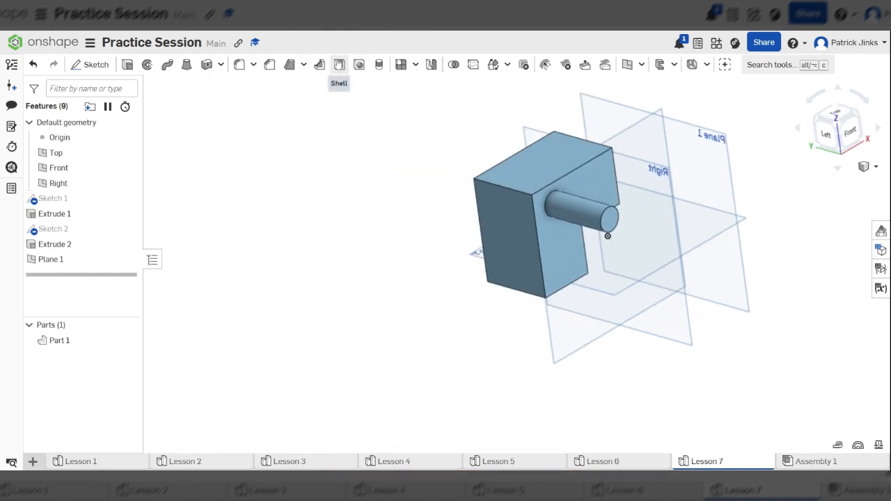
click(339, 65)
click(431, 64)
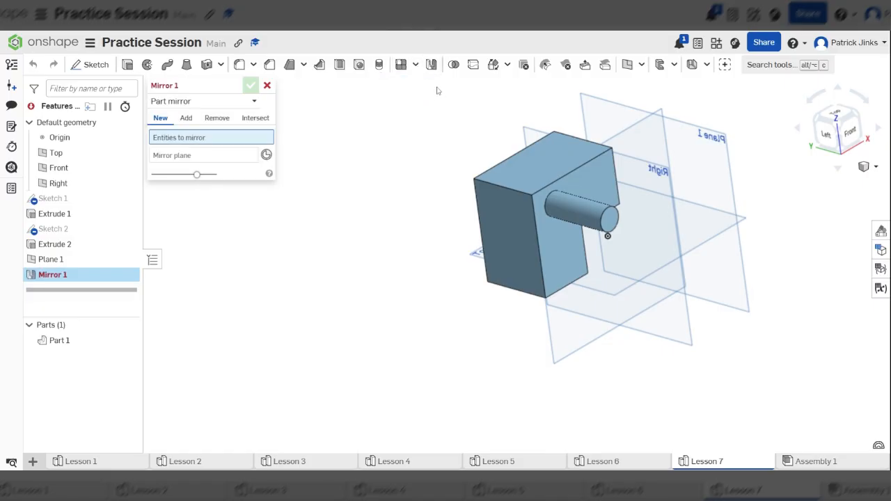
click(209, 105)
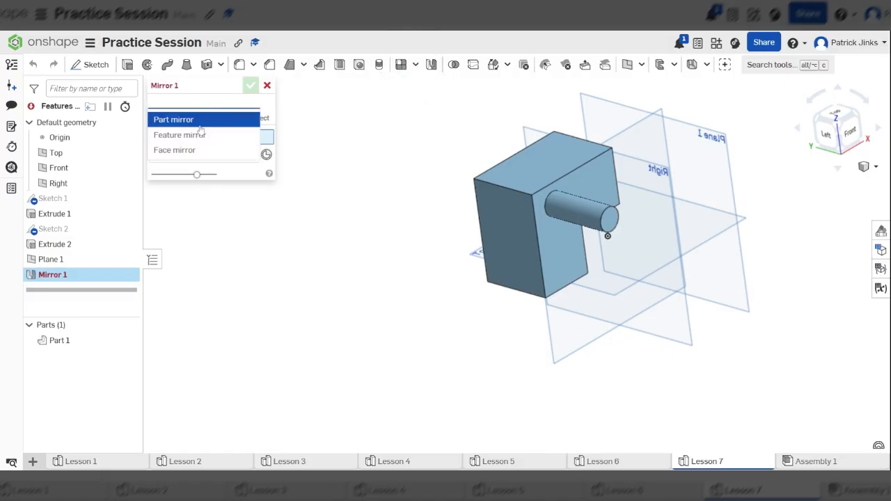
click(202, 134)
click(583, 207)
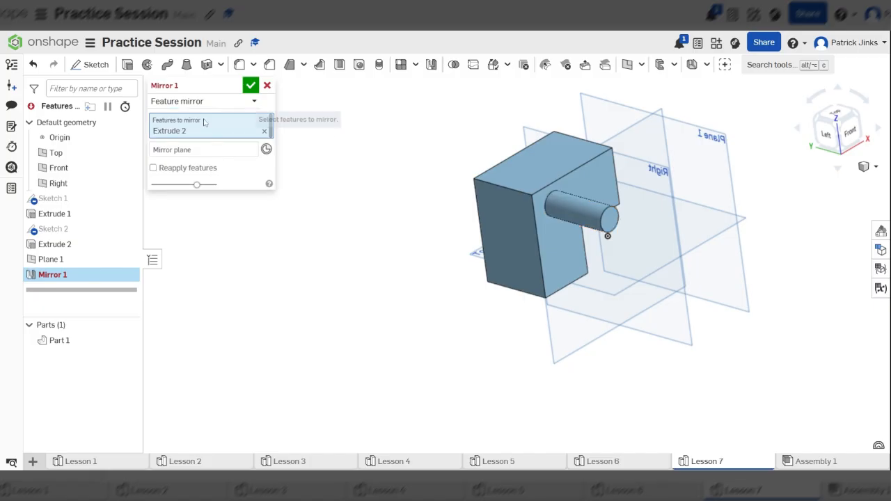
- Use the Front plane as the mirror plane, accept the mirror, and view the block from the Left
click(198, 149)
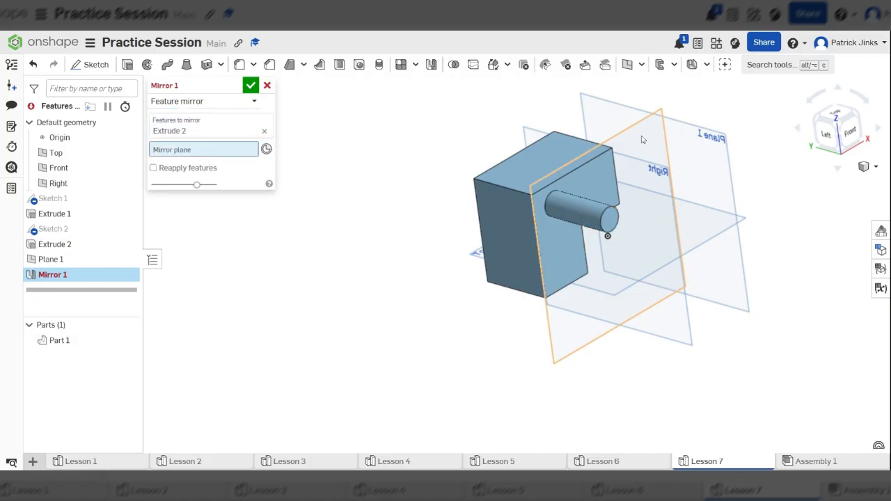
click(641, 140)
right_drag(619, 216, 660, 199)
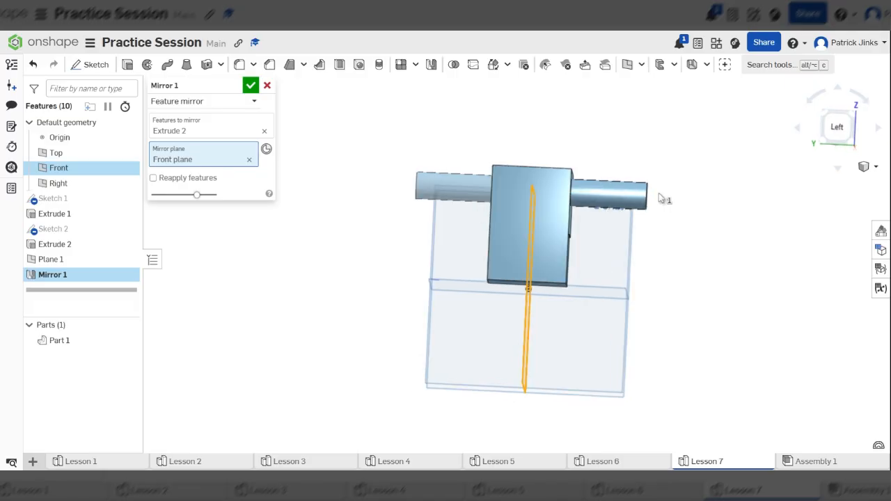
click(251, 86)
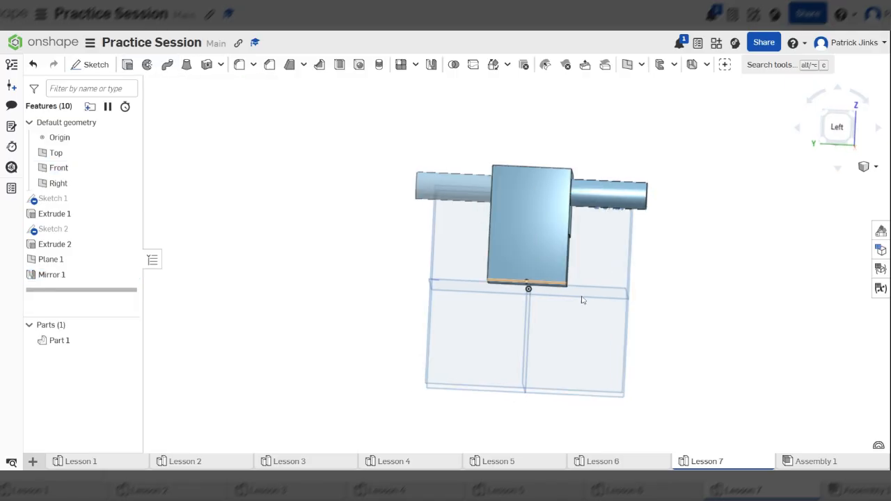
click(837, 128)
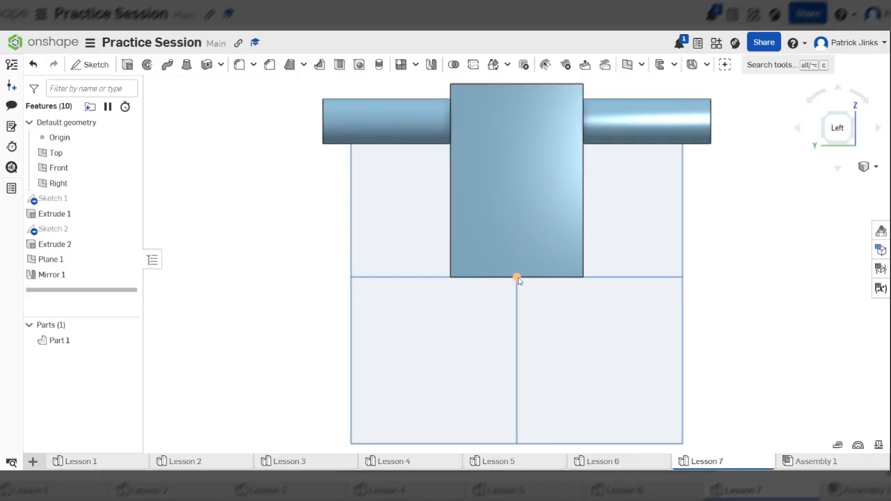